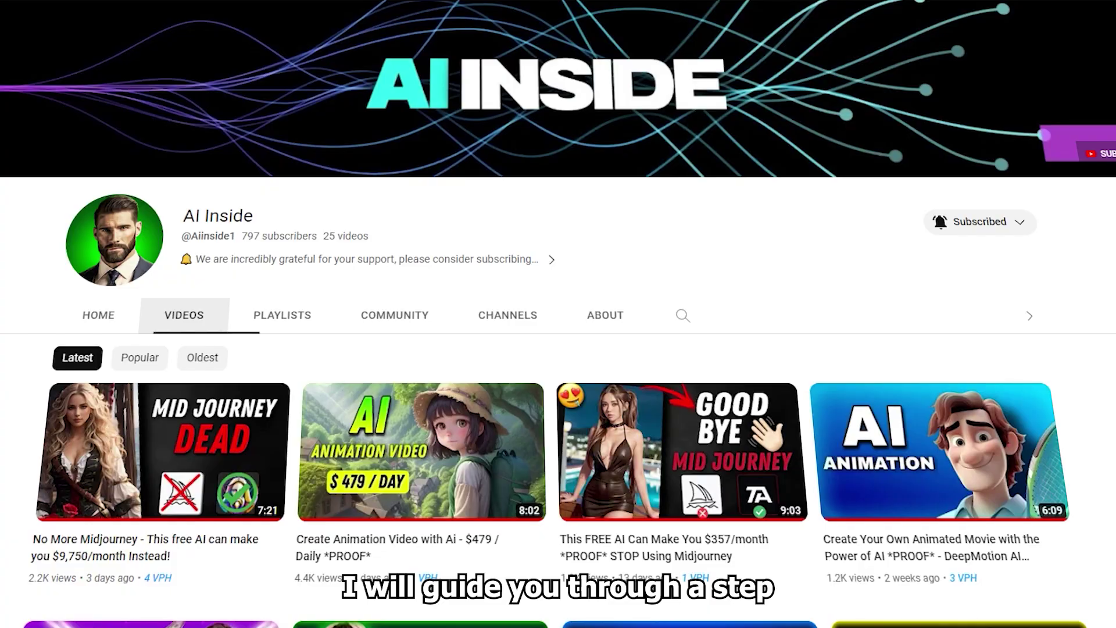
Browse the Hocoos landing page and launch the free AI website wizard with your e-mail.
{"action": "scroll", "coordinate": [558, 326], "scroll_direction": "down", "scroll_amount": 9}
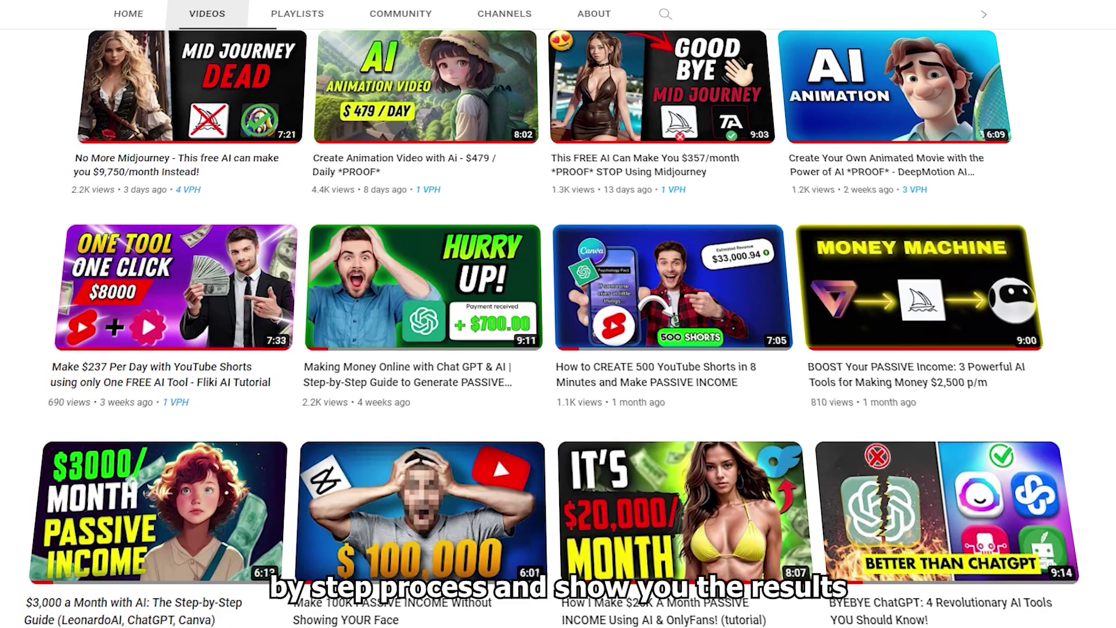
{"action": "scroll", "coordinate": [558, 325], "scroll_direction": "down", "scroll_amount": 6}
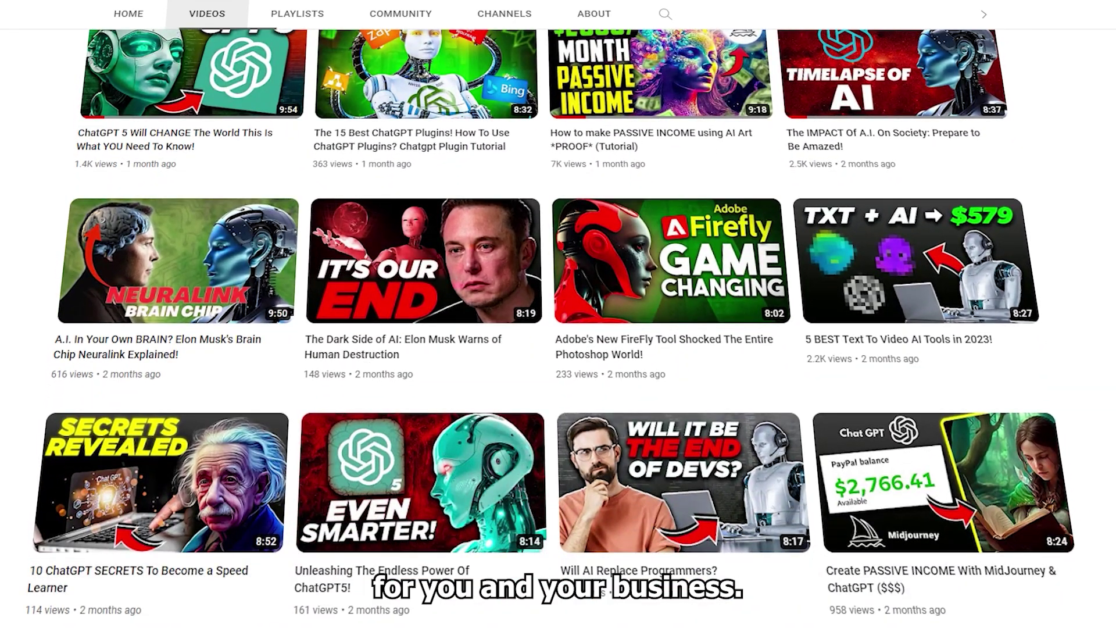
{"action": "scroll", "coordinate": [558, 325], "scroll_direction": "down", "scroll_amount": 2}
{"action": "scroll", "coordinate": [558, 325], "scroll_direction": "up", "scroll_amount": 3}
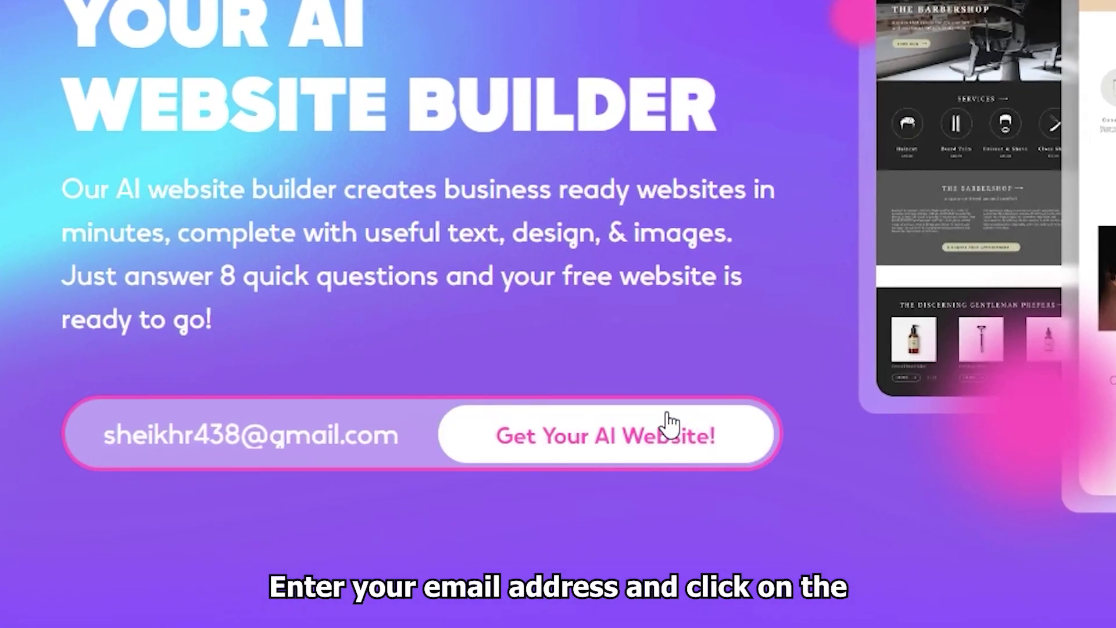
{"action": "left_click", "coordinate": [661, 455]}
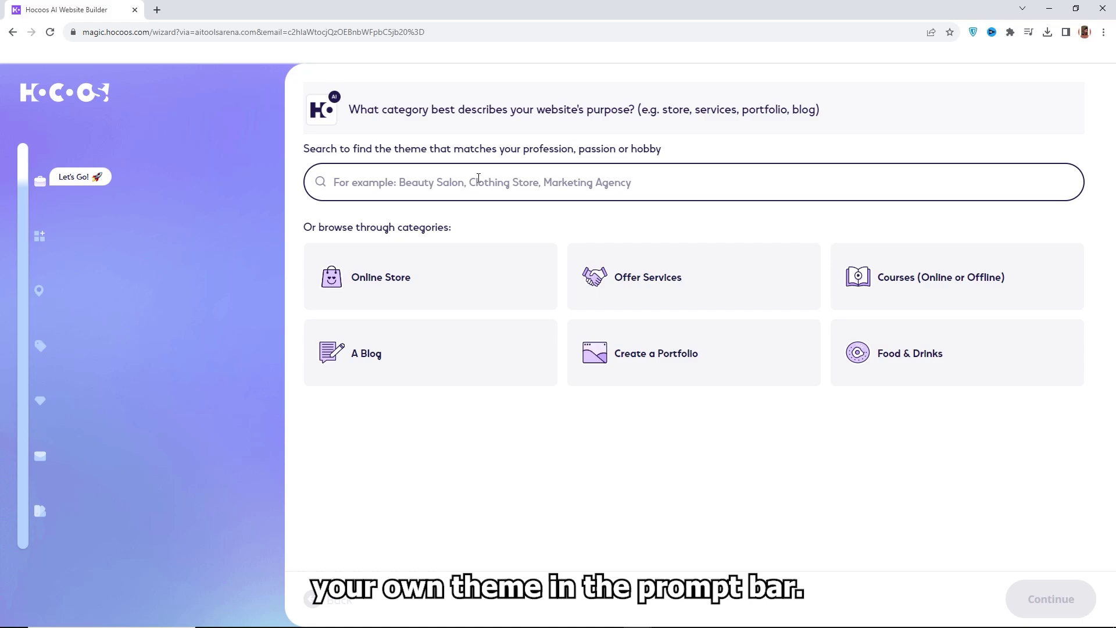
Search 'c' and set the business type to clothing store.
{"action": "left_click", "coordinate": [435, 185]}
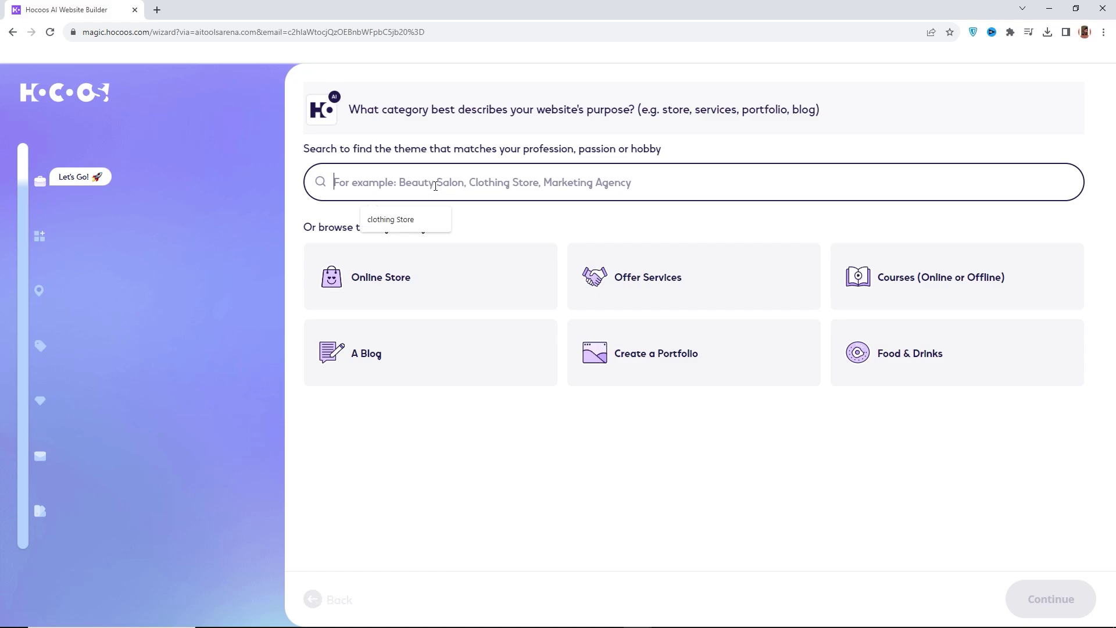
{"action": "type", "text": "clothing Store"}
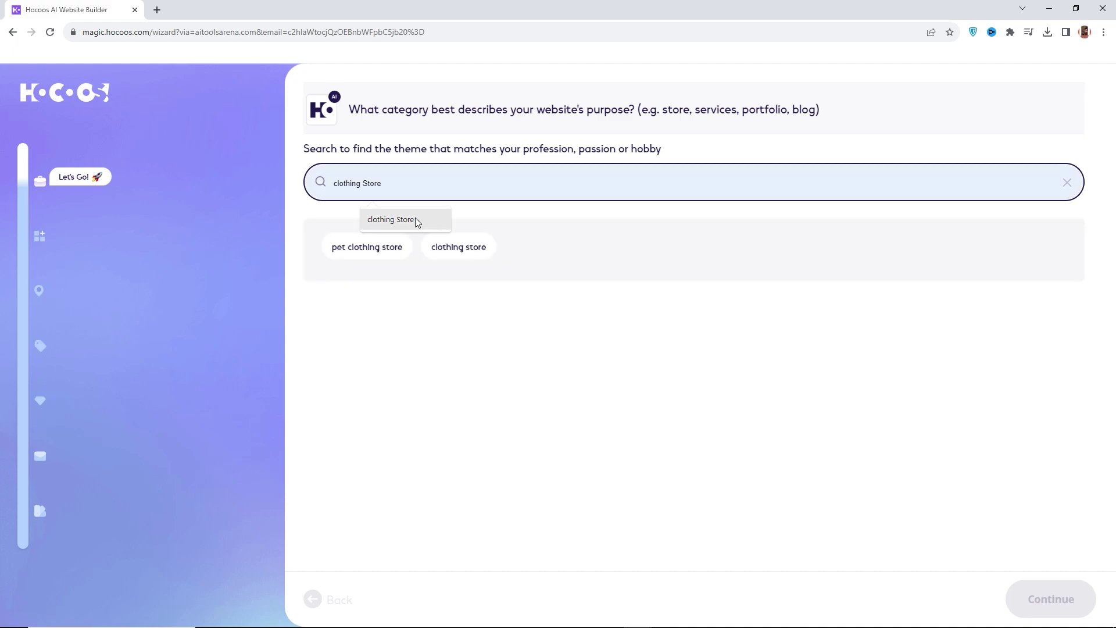
{"action": "left_click", "coordinate": [409, 219]}
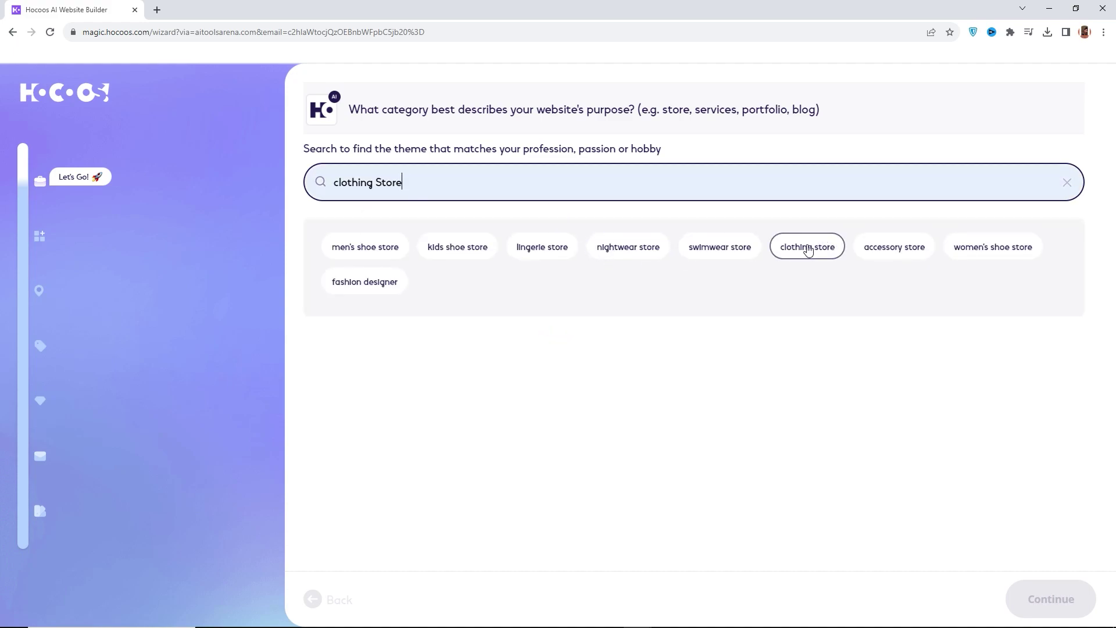
{"action": "left_click", "coordinate": [799, 255]}
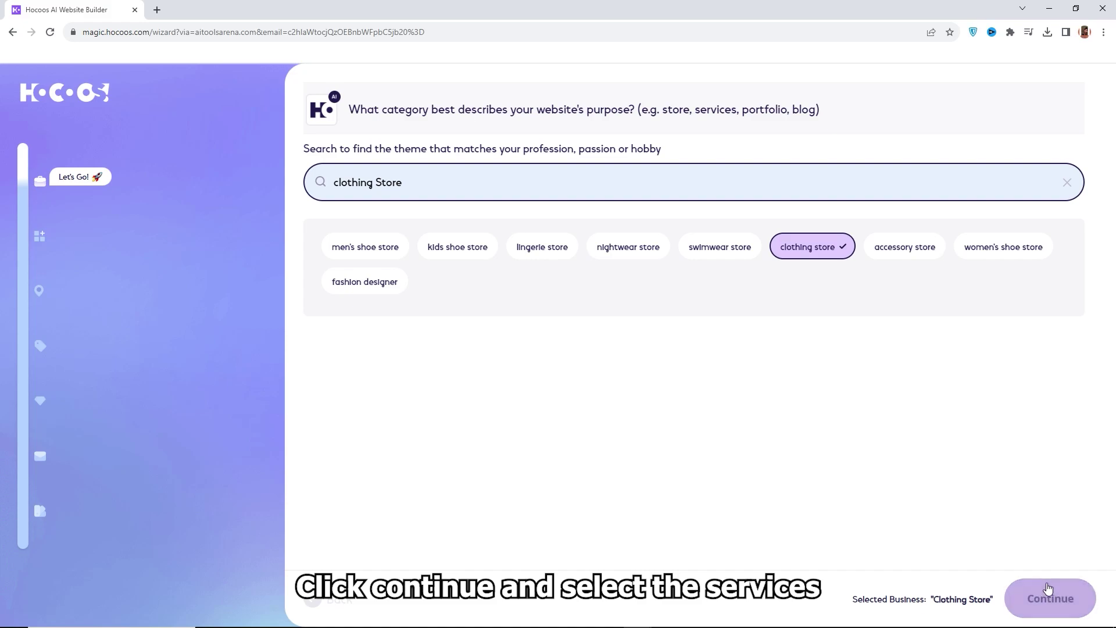
{"action": "left_click", "coordinate": [1045, 594]}
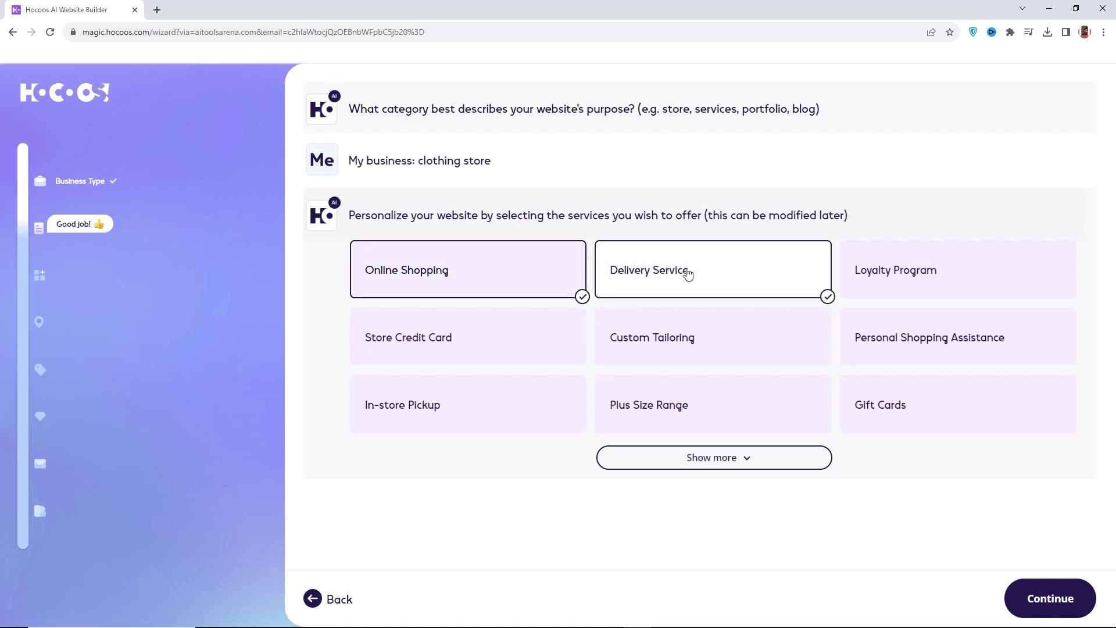
Add Personal Shopping Assistance as a service and choose Sell products as the site's goal.
{"action": "left_click", "coordinate": [886, 326]}
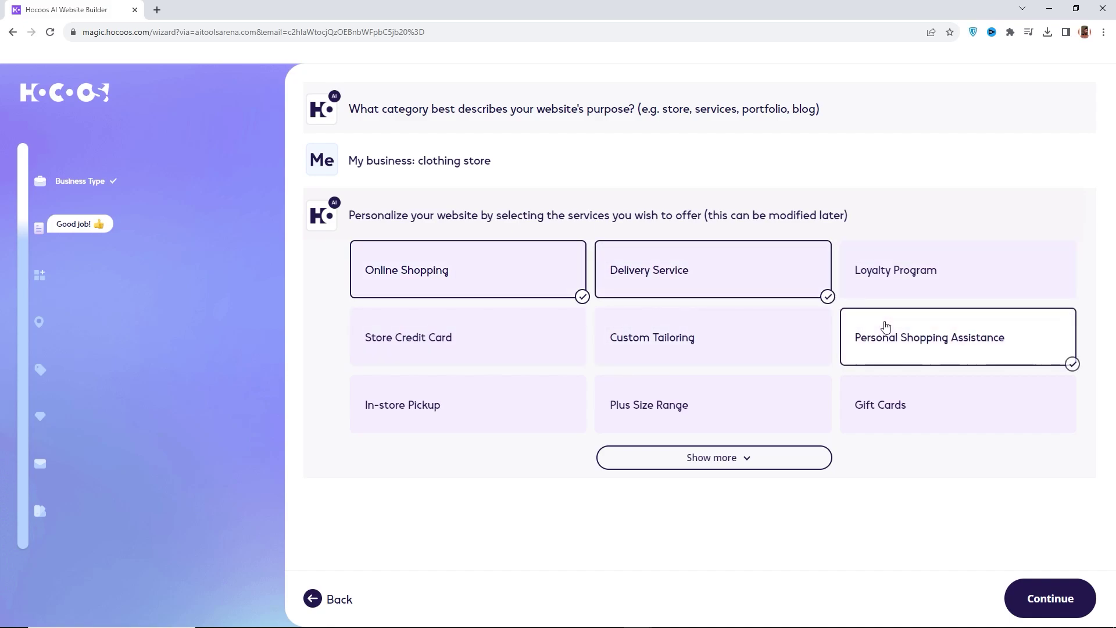
{"action": "left_click", "coordinate": [1052, 596]}
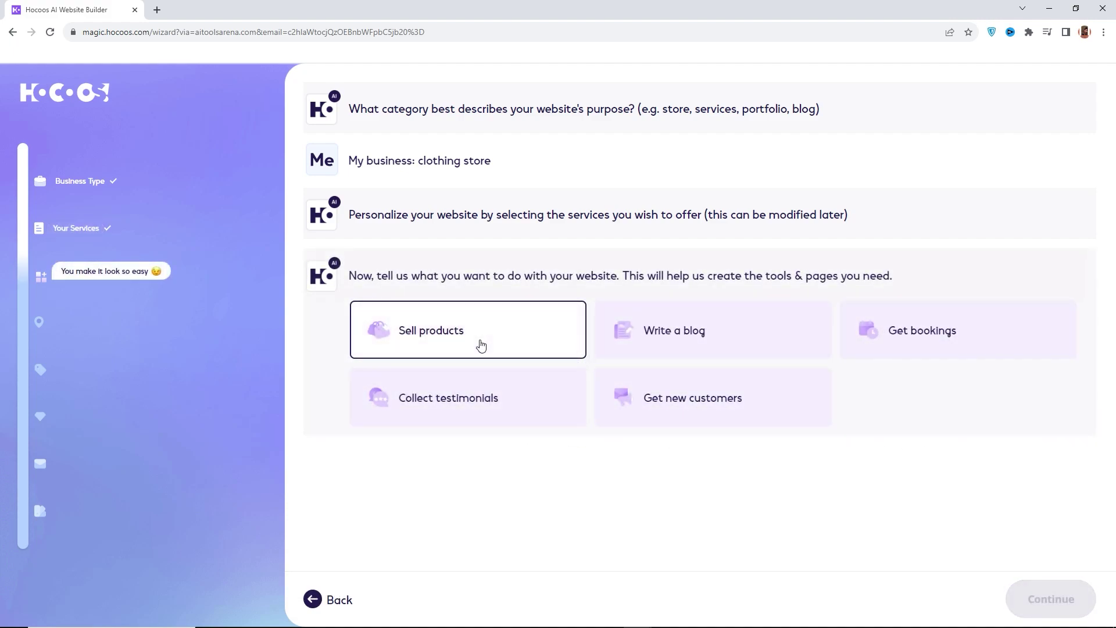
{"action": "left_click", "coordinate": [395, 331]}
{"action": "left_click", "coordinate": [1053, 592]}
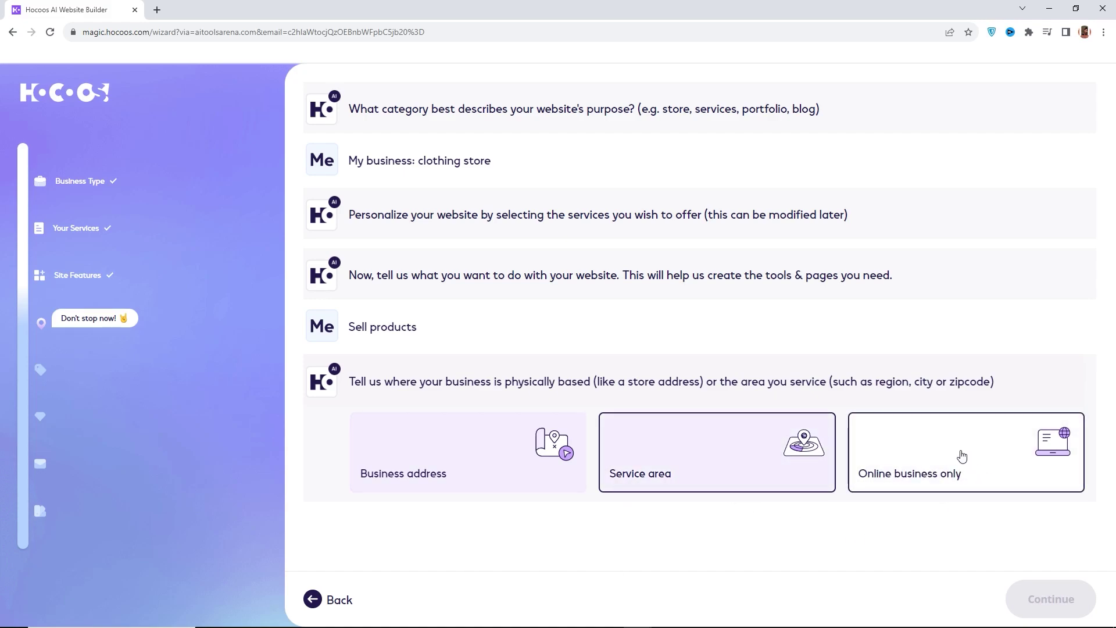
Mark the business online-only and name it AI Tool Arena Clothing.
{"action": "left_click", "coordinate": [962, 456]}
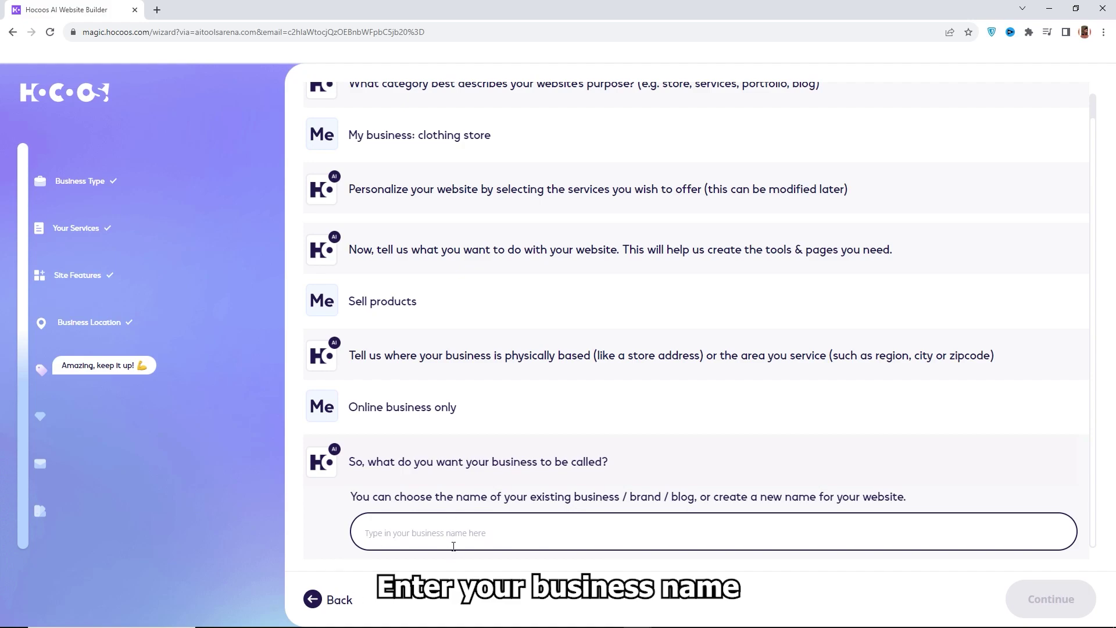
{"action": "left_click", "coordinate": [456, 542]}
{"action": "left_click", "coordinate": [445, 570]}
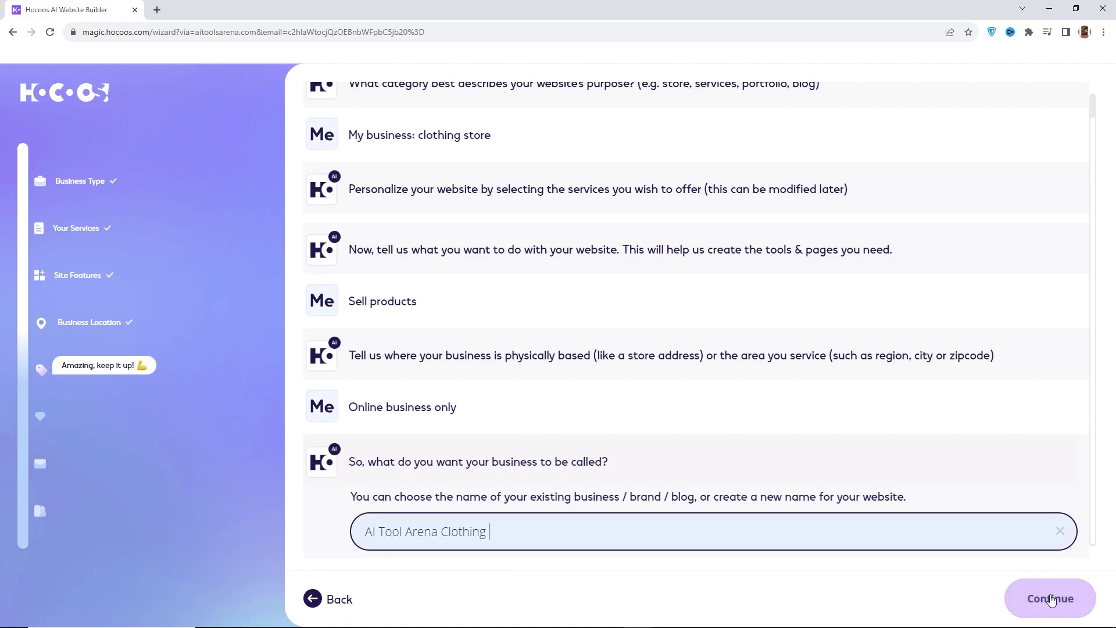
{"action": "left_click", "coordinate": [1051, 600]}
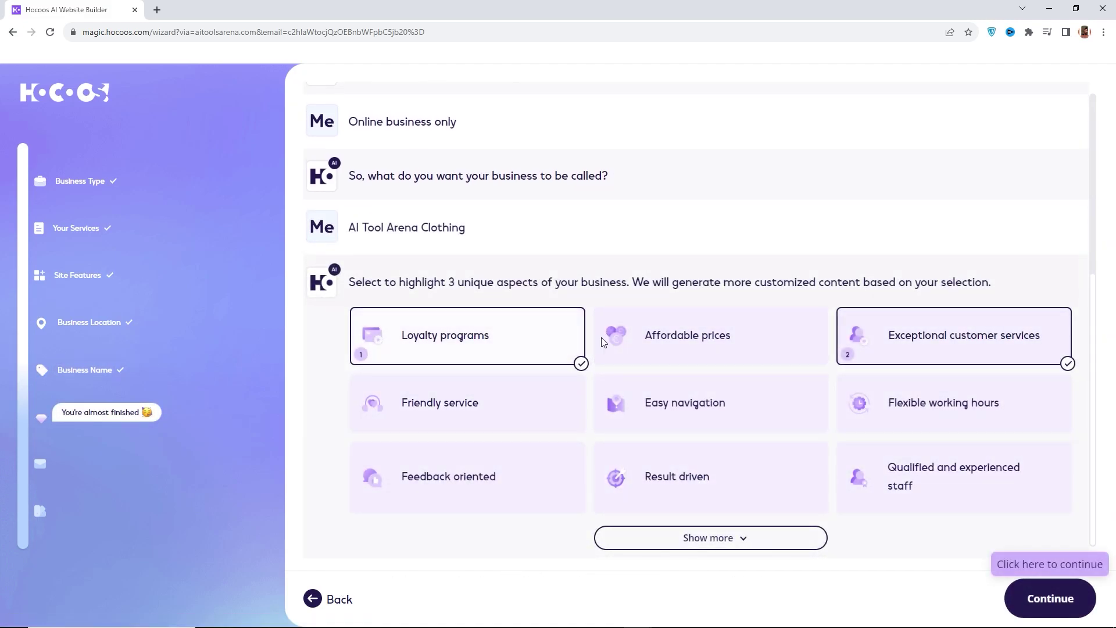
Choose Loyalty programs, Easy navigation and Flexible working hours as highlights, keeping the contact form.
{"action": "left_click", "coordinate": [902, 341]}
{"action": "left_click", "coordinate": [477, 361]}
{"action": "left_click", "coordinate": [477, 360]}
{"action": "left_click", "coordinate": [710, 411]}
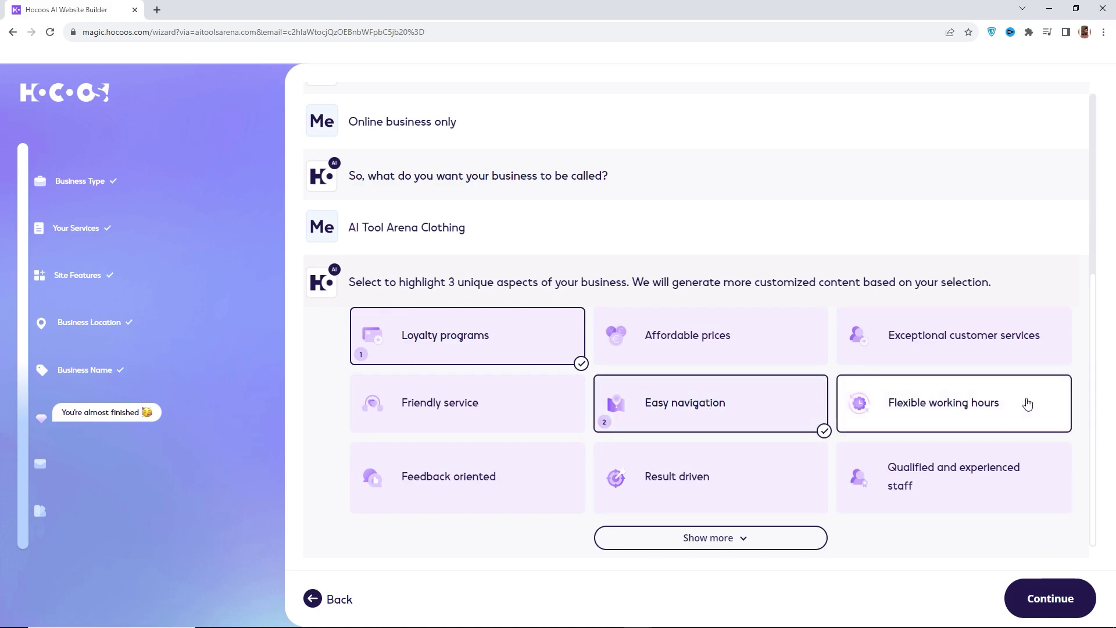
{"action": "left_click", "coordinate": [953, 403]}
{"action": "left_click", "coordinate": [1052, 600]}
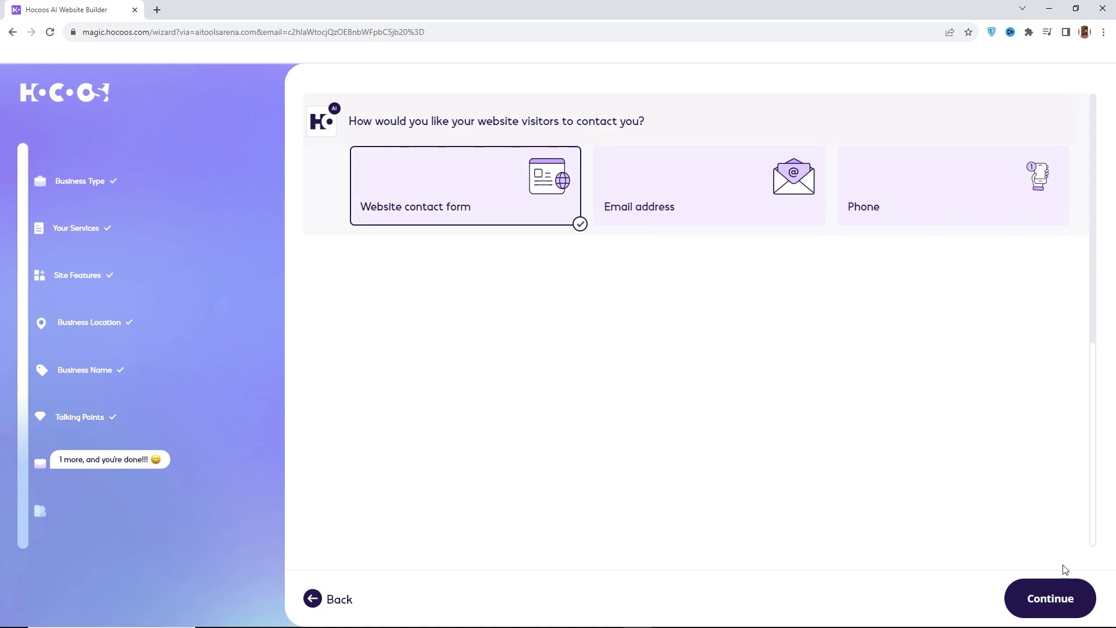
{"action": "left_click", "coordinate": [1042, 597]}
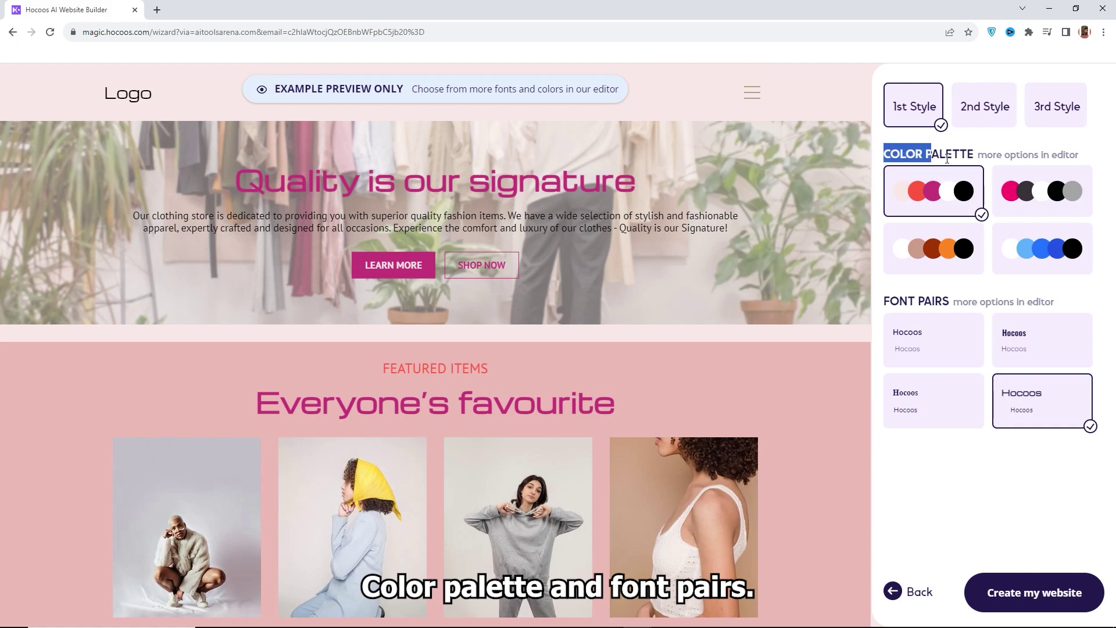
Preview the orange-and-brown and blue colour palettes on the site.
{"action": "left_click_drag", "start_coordinate": [919, 305], "coordinate": [953, 307]}
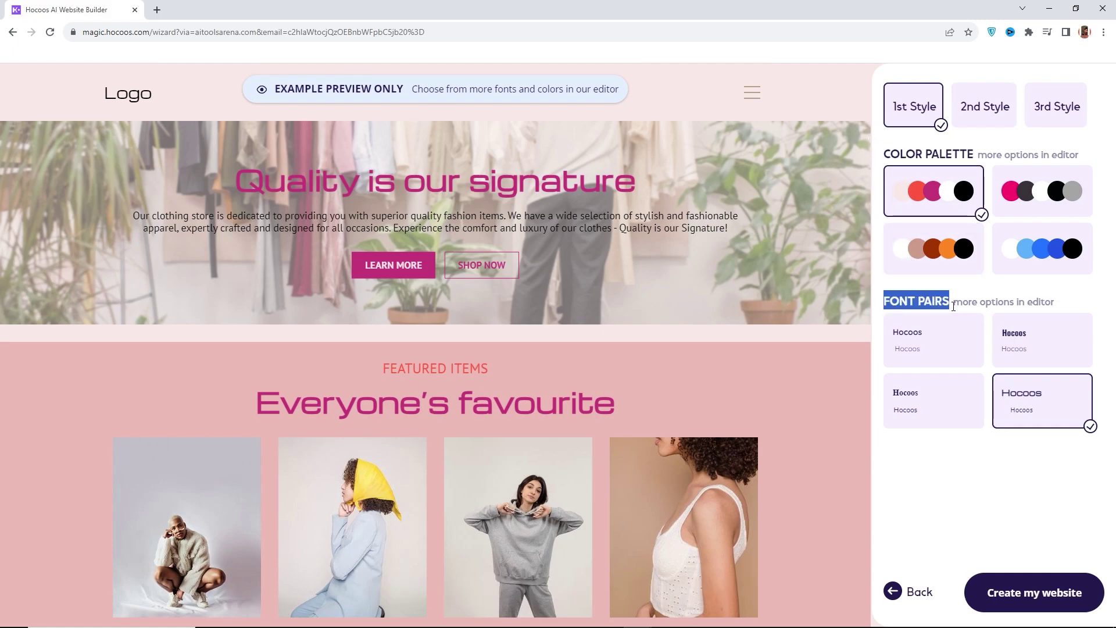
{"action": "left_click", "coordinate": [1047, 194]}
{"action": "left_click", "coordinate": [933, 250]}
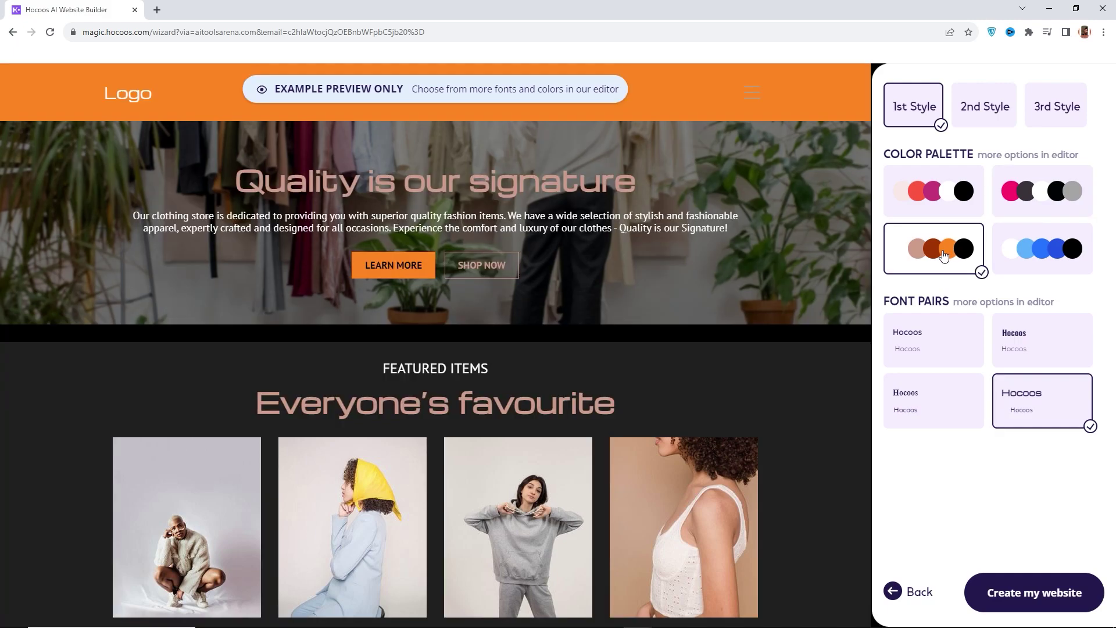
{"action": "left_click", "coordinate": [1041, 259]}
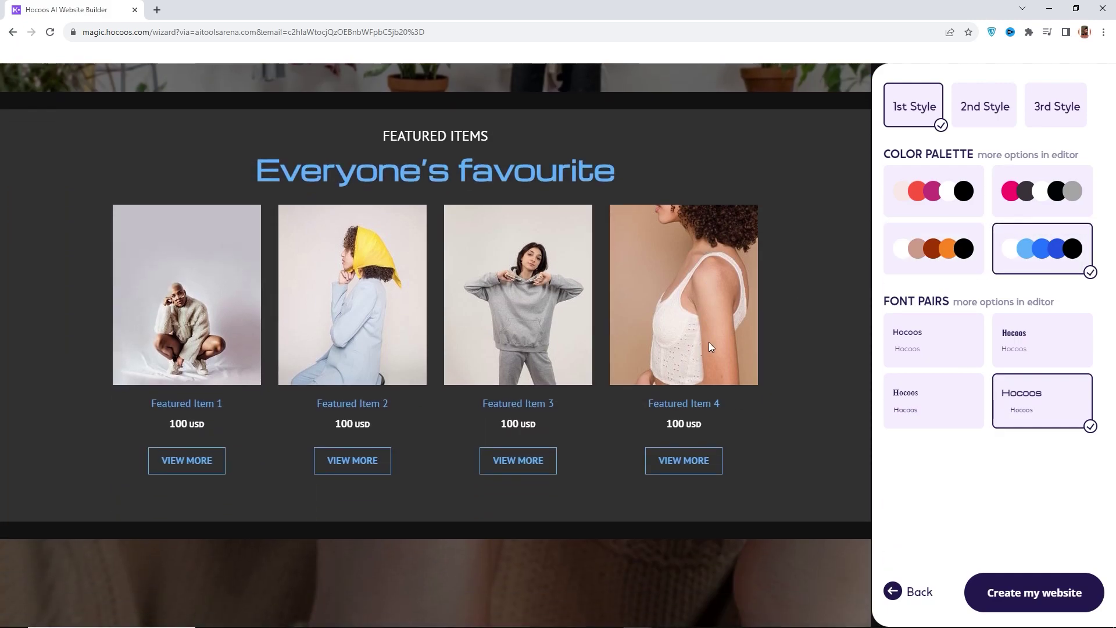
Try the first and italic serif font pairs, then switch to the pink palette.
{"action": "left_click", "coordinate": [904, 338]}
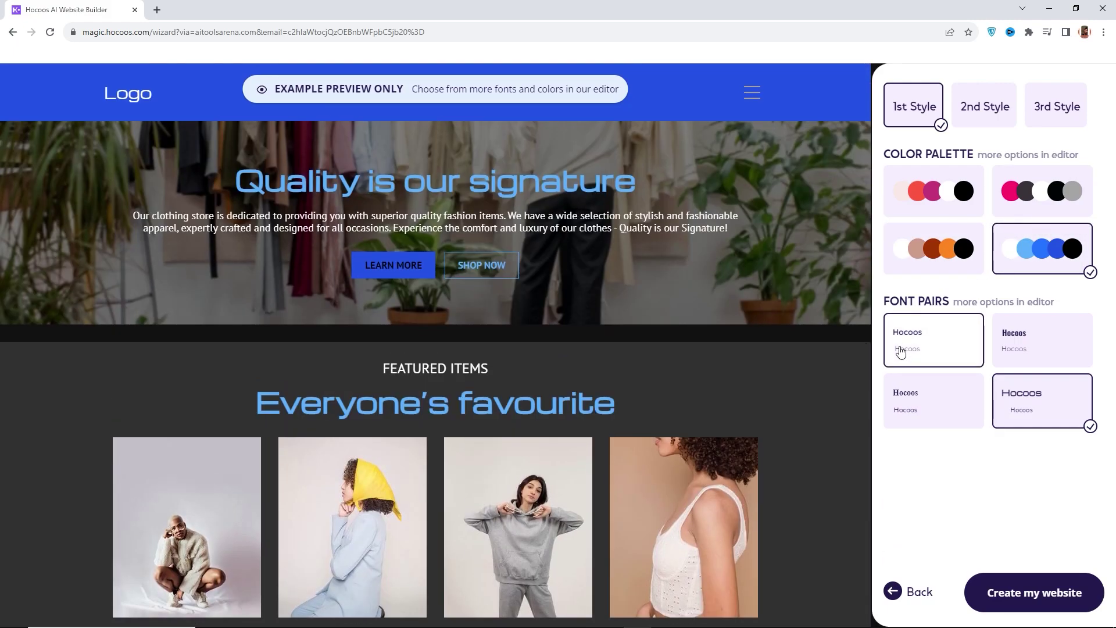
{"action": "left_click", "coordinate": [943, 396]}
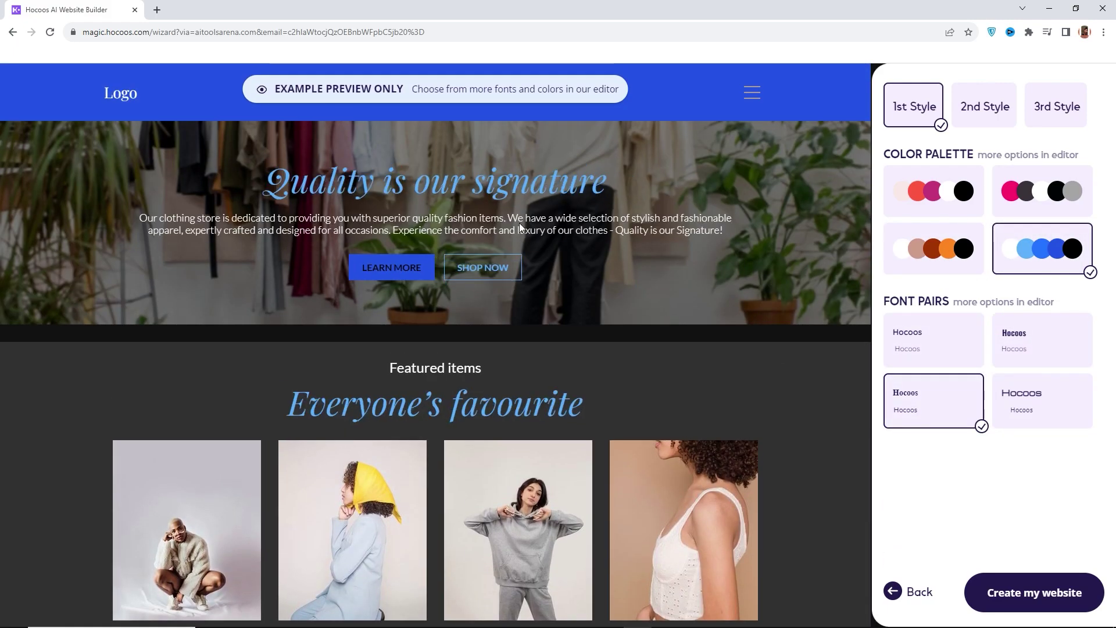
{"action": "scroll", "coordinate": [703, 342], "scroll_direction": "down", "scroll_amount": 8}
{"action": "scroll", "coordinate": [703, 342], "scroll_direction": "up", "scroll_amount": 8}
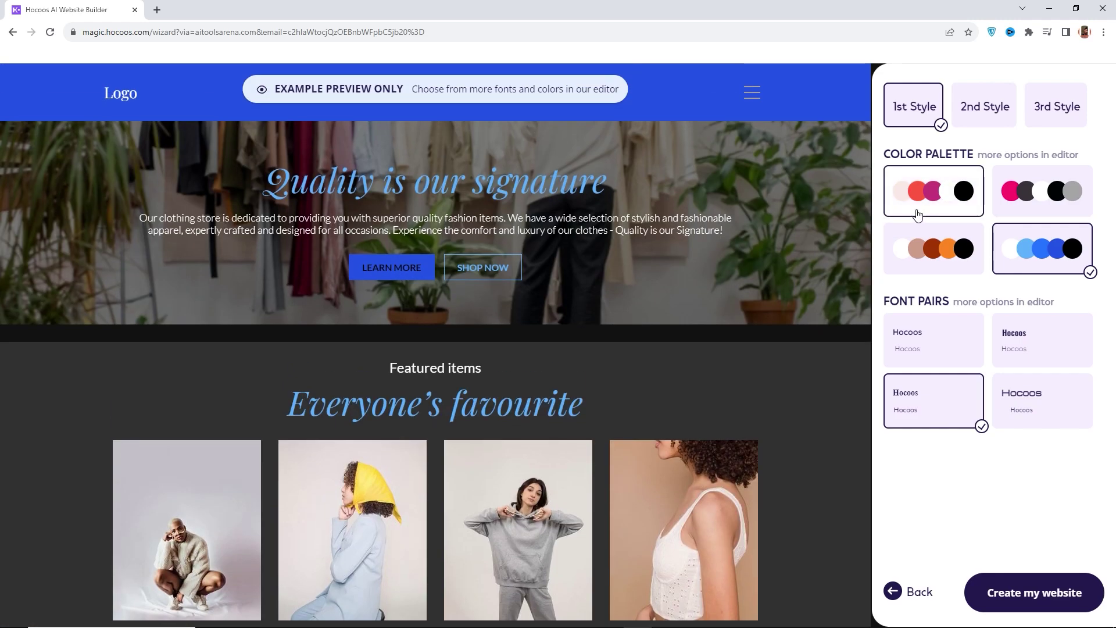
{"action": "left_click", "coordinate": [1039, 212]}
{"action": "scroll", "coordinate": [622, 341], "scroll_direction": "down", "scroll_amount": 8}
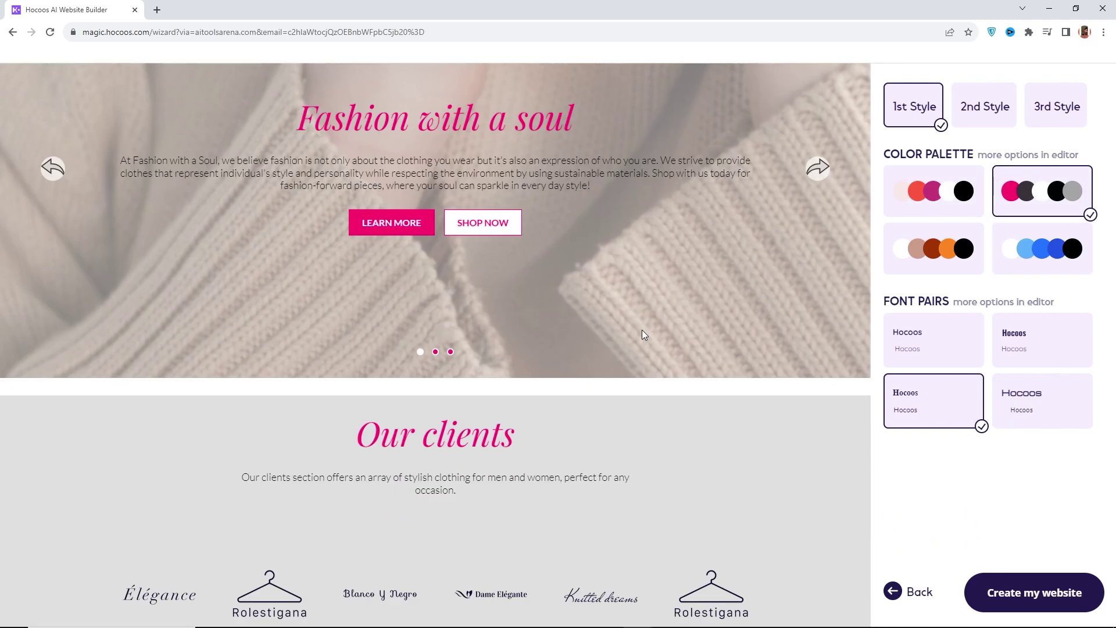
{"action": "scroll", "coordinate": [767, 288], "scroll_direction": "up", "scroll_amount": 8}
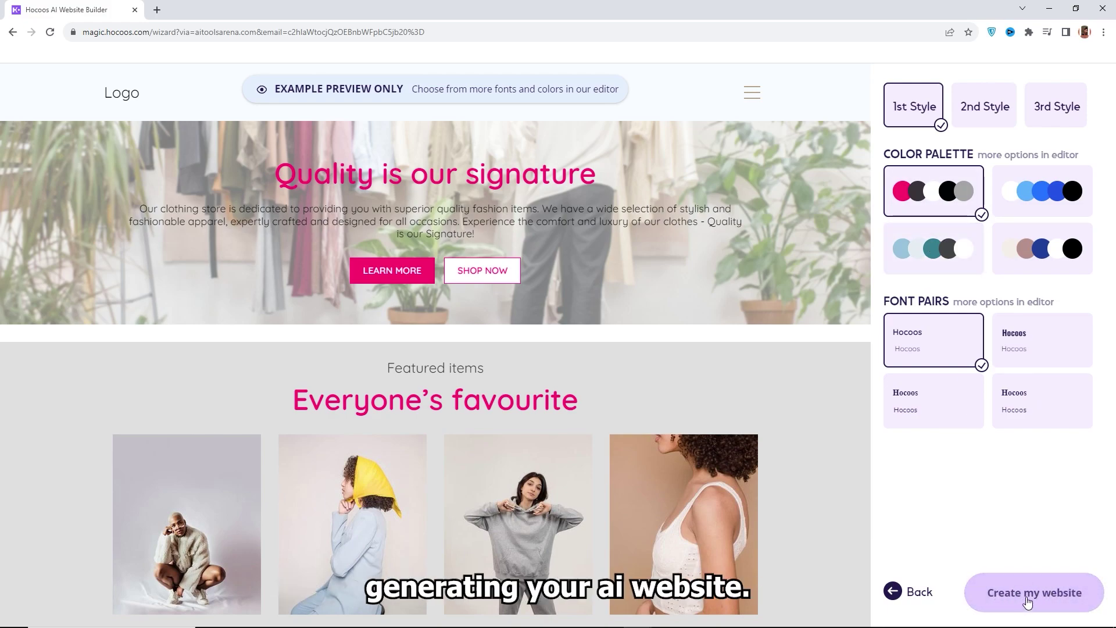
Generate the styled site and review its 'Quality is our signature' home page in the editor.
{"action": "left_click", "coordinate": [1028, 599]}
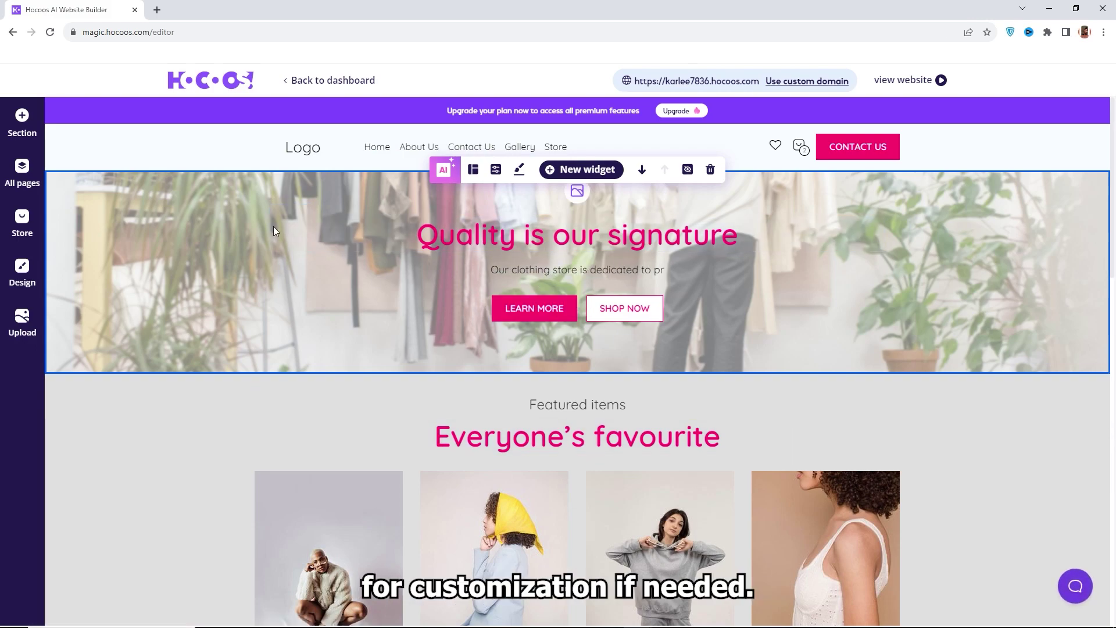
{"action": "left_click", "coordinate": [746, 247]}
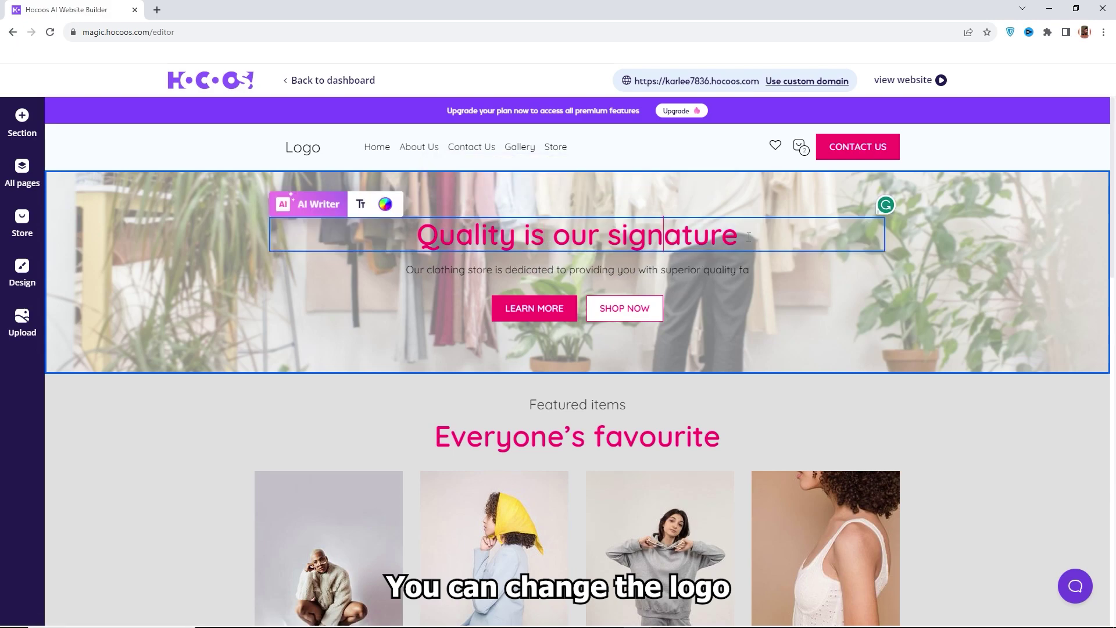
{"action": "scroll", "coordinate": [745, 247], "scroll_direction": "down", "scroll_amount": 4}
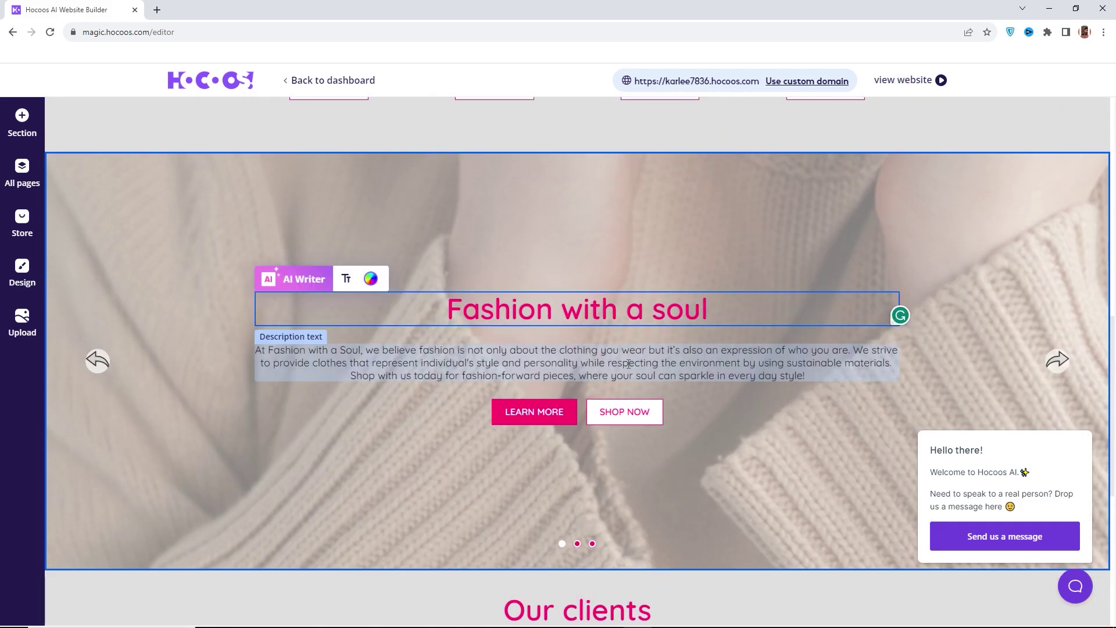
{"action": "scroll", "coordinate": [678, 401], "scroll_direction": "down", "scroll_amount": 4}
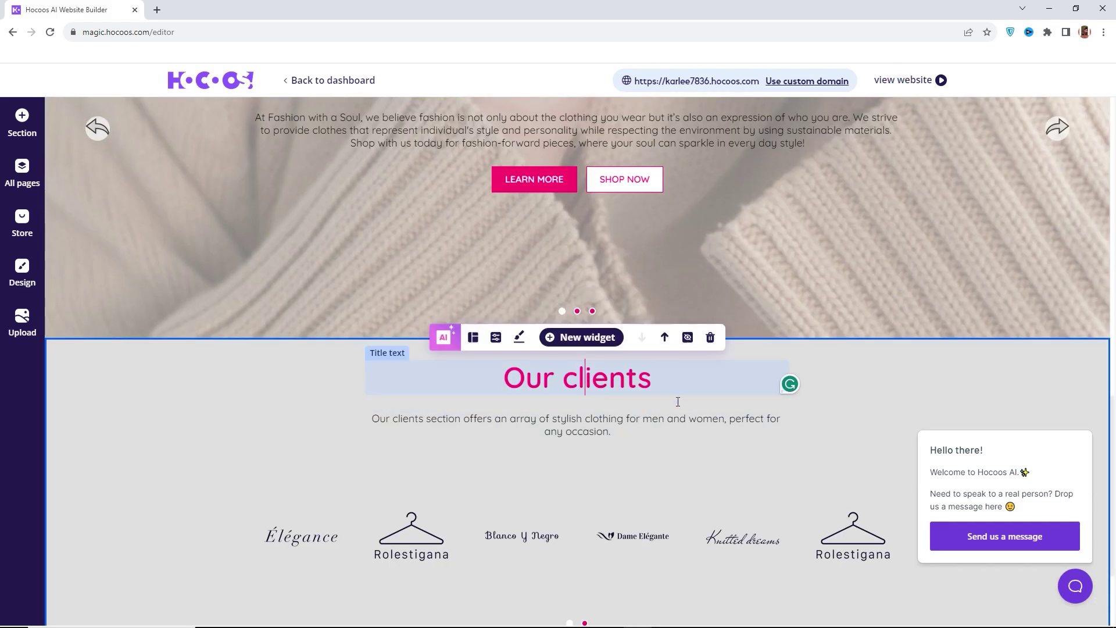
{"action": "scroll", "coordinate": [677, 402], "scroll_direction": "down", "scroll_amount": 3}
{"action": "scroll", "coordinate": [543, 295], "scroll_direction": "up", "scroll_amount": 20}
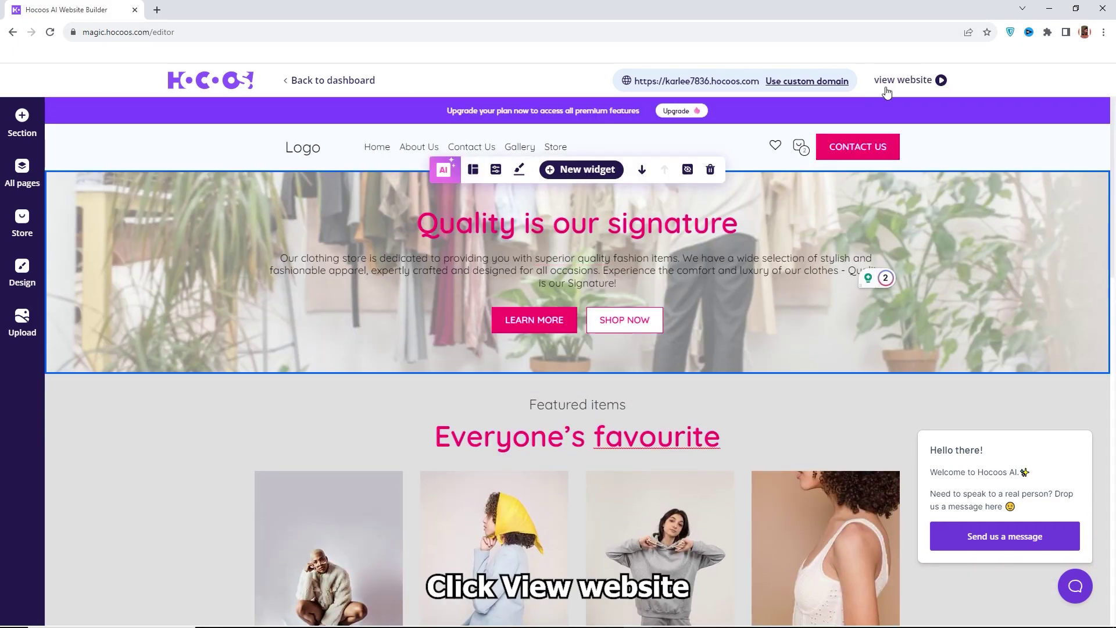
{"action": "left_click", "coordinate": [902, 81]}
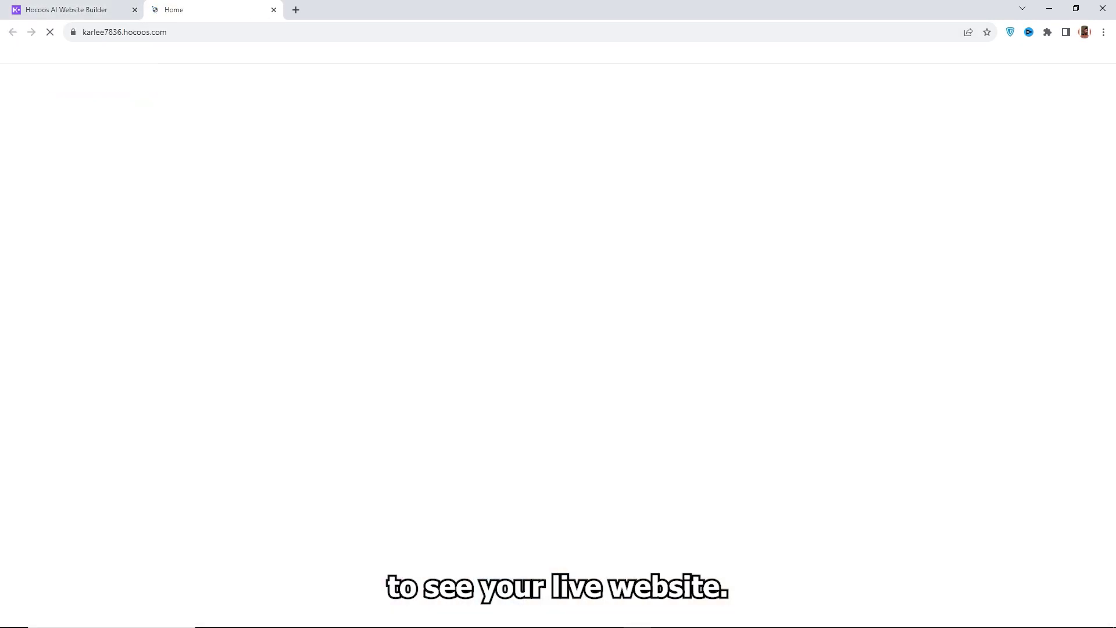
{"action": "scroll", "coordinate": [1048, 341], "scroll_direction": "down", "scroll_amount": 12}
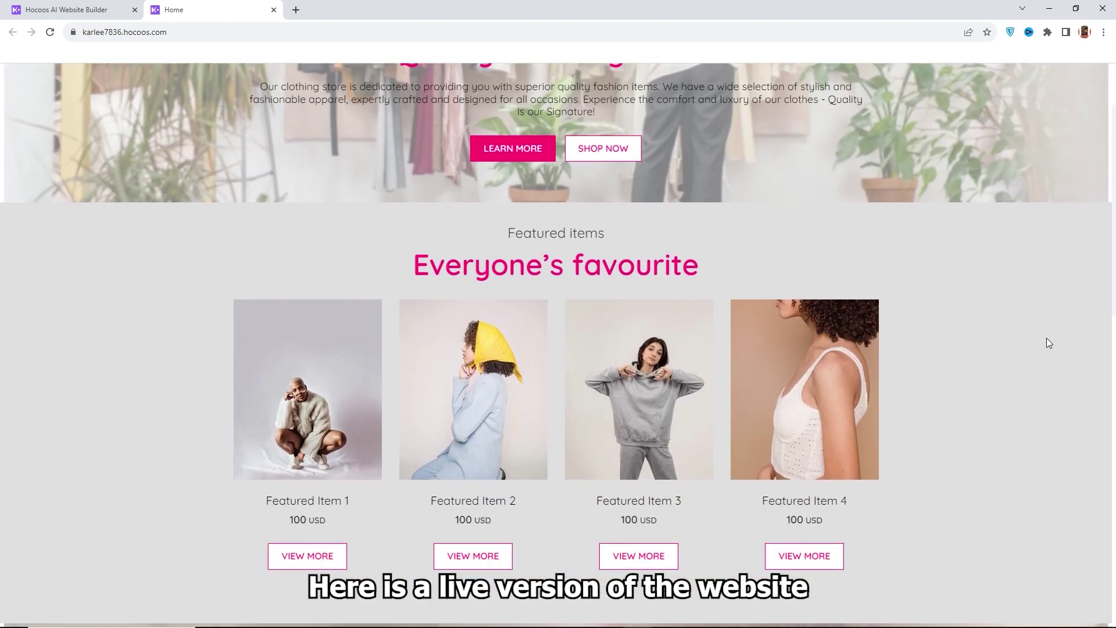
{"action": "scroll", "coordinate": [1049, 342], "scroll_direction": "down", "scroll_amount": 2}
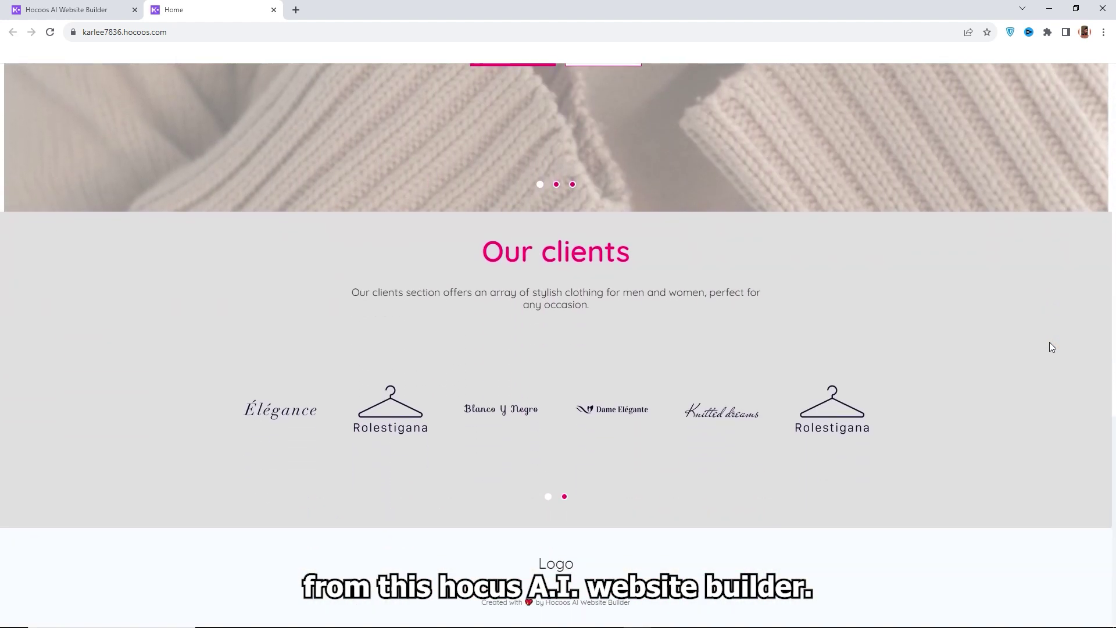
{"action": "scroll", "coordinate": [1047, 343], "scroll_direction": "up", "scroll_amount": 10}
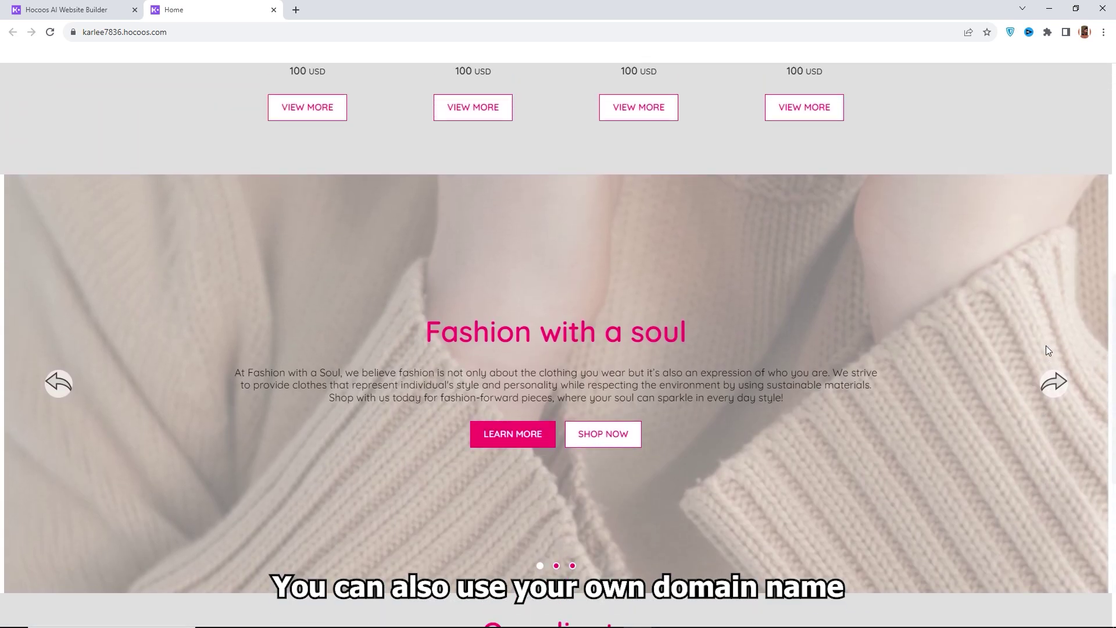
{"action": "scroll", "coordinate": [1046, 347], "scroll_direction": "up", "scroll_amount": 6}
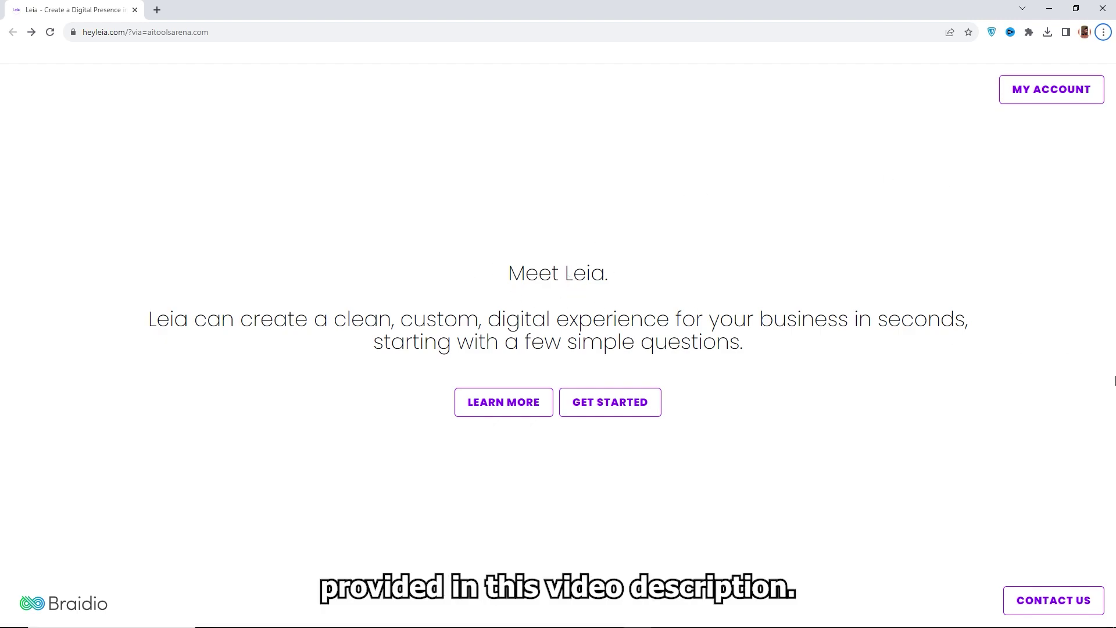
Enter clothing store as the business type, choose Just Build My Site, and finish verification.
{"action": "left_click", "coordinate": [587, 403]}
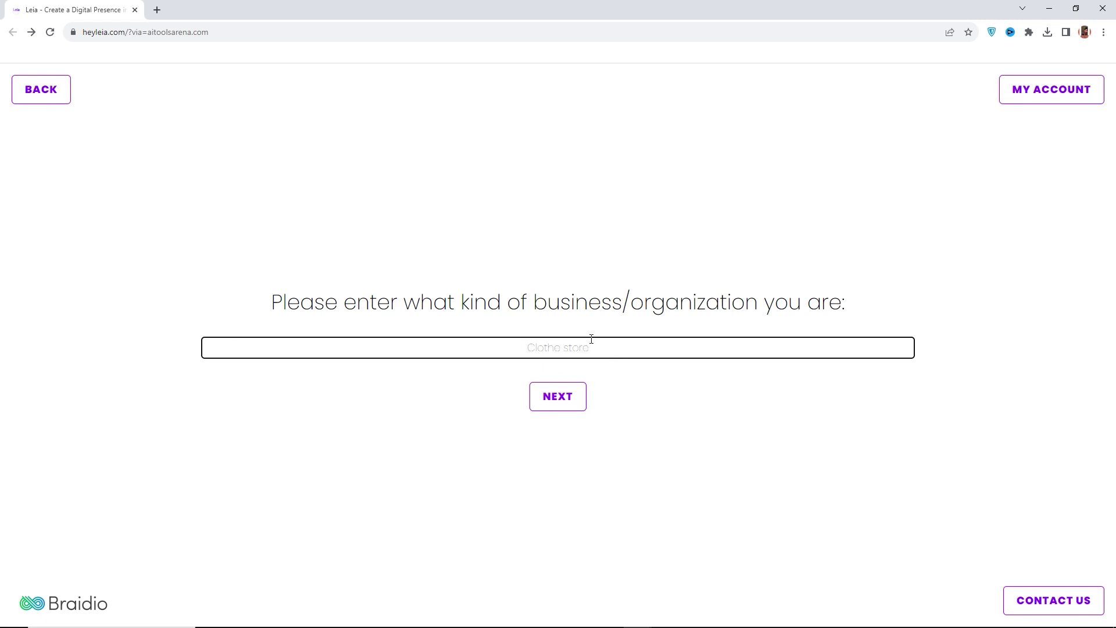
{"action": "left_click", "coordinate": [562, 397]}
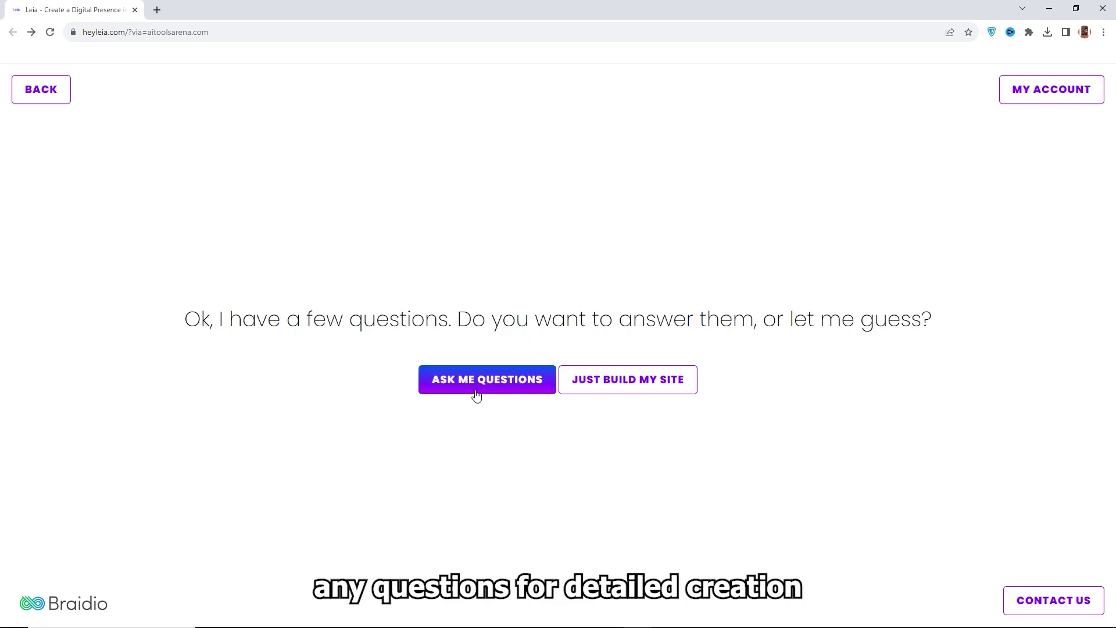
{"action": "left_click", "coordinate": [632, 381]}
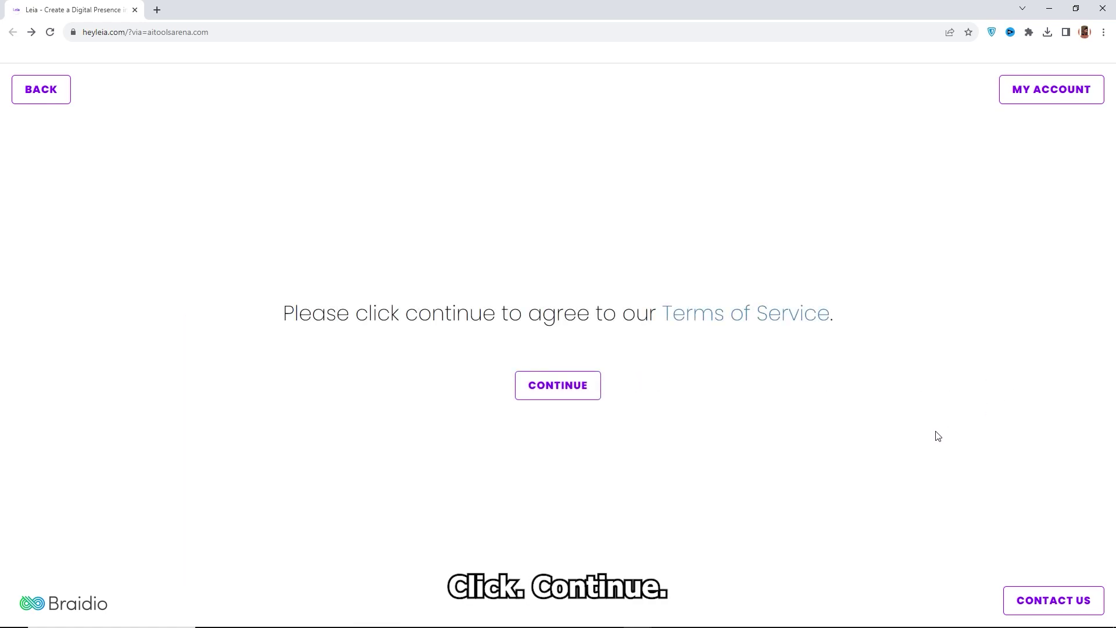
{"action": "left_click", "coordinate": [555, 391]}
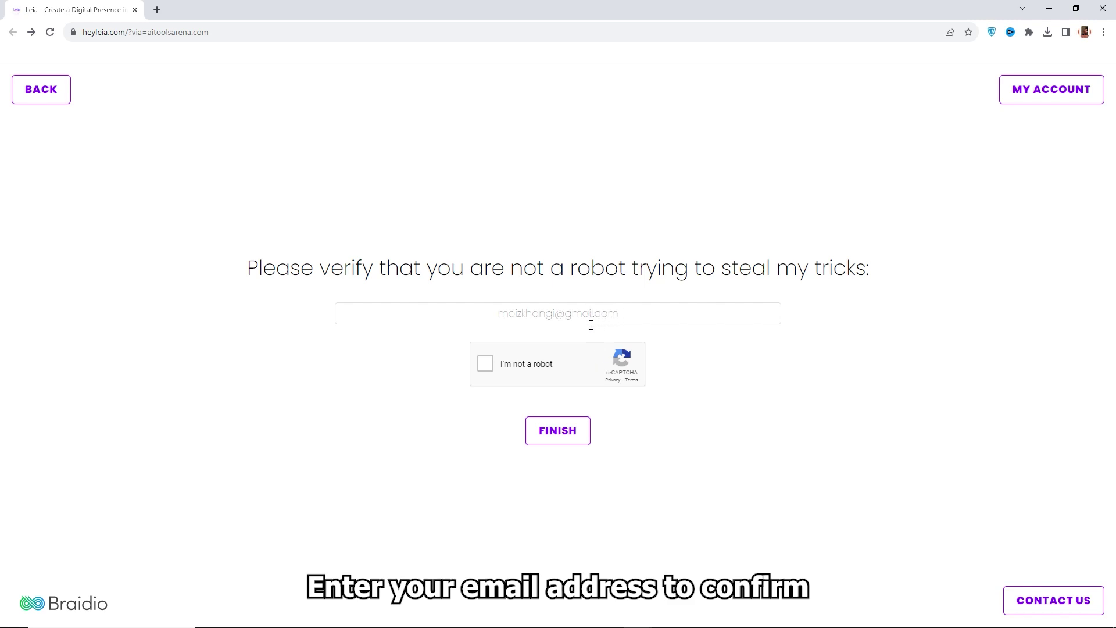
{"action": "left_click", "coordinate": [485, 365]}
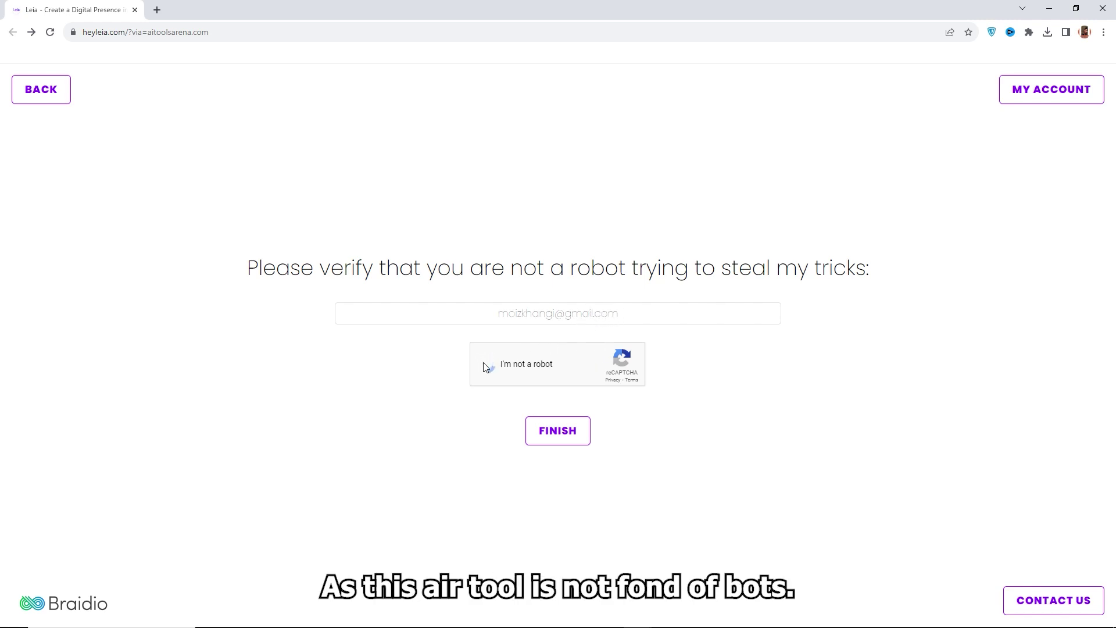
{"action": "left_click", "coordinate": [660, 319]}
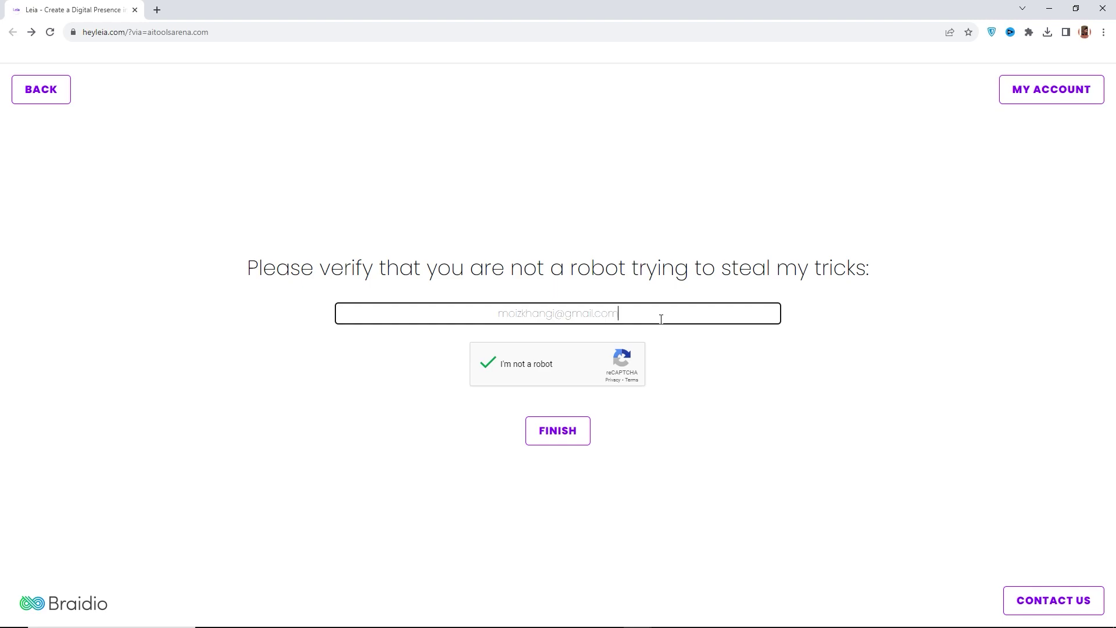
{"action": "left_click", "coordinate": [552, 433]}
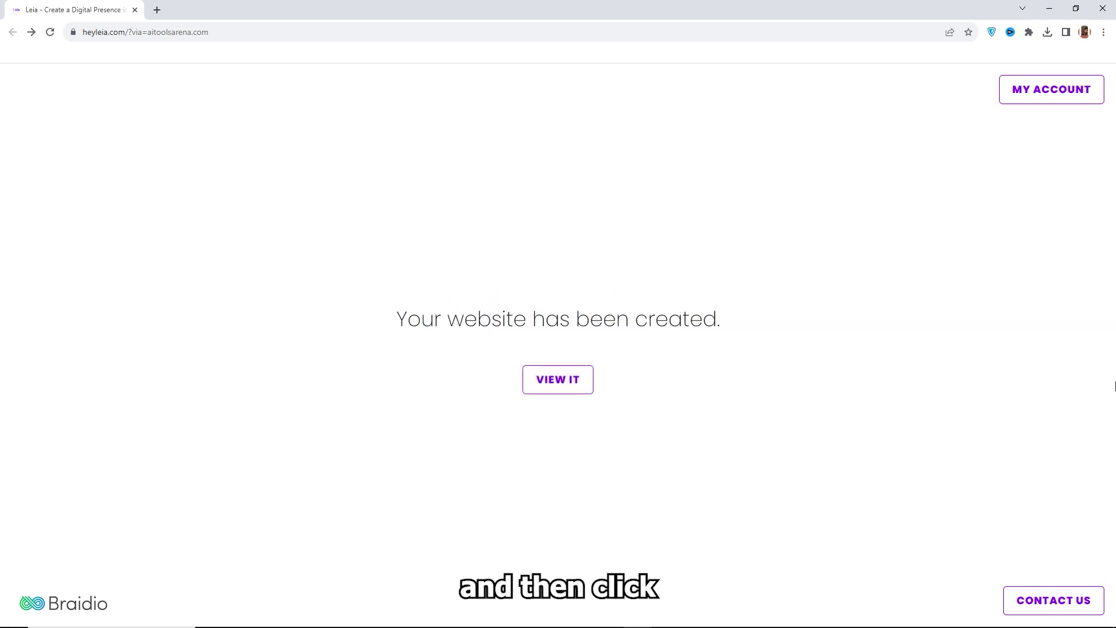
Choose View It to load the new Clothe website in the editor.
{"action": "left_click", "coordinate": [551, 386]}
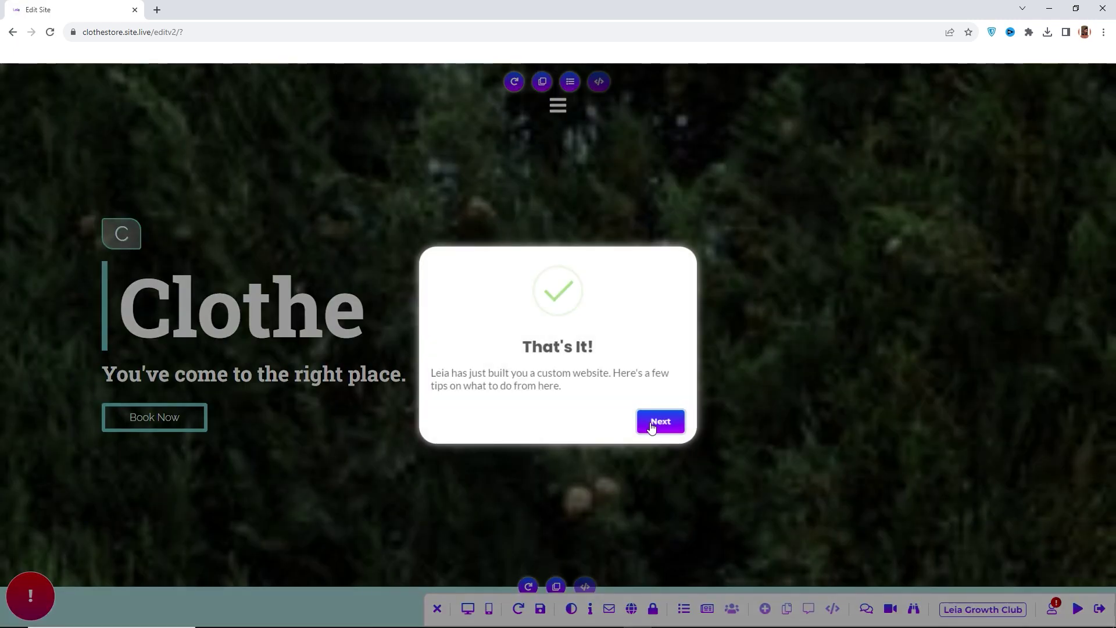
Step through the onboarding tips to Finish and dismiss the Let's Begin message.
{"action": "left_click", "coordinate": [660, 423]}
{"action": "left_click", "coordinate": [578, 556]}
{"action": "left_click", "coordinate": [426, 555]}
{"action": "left_click", "coordinate": [456, 183]}
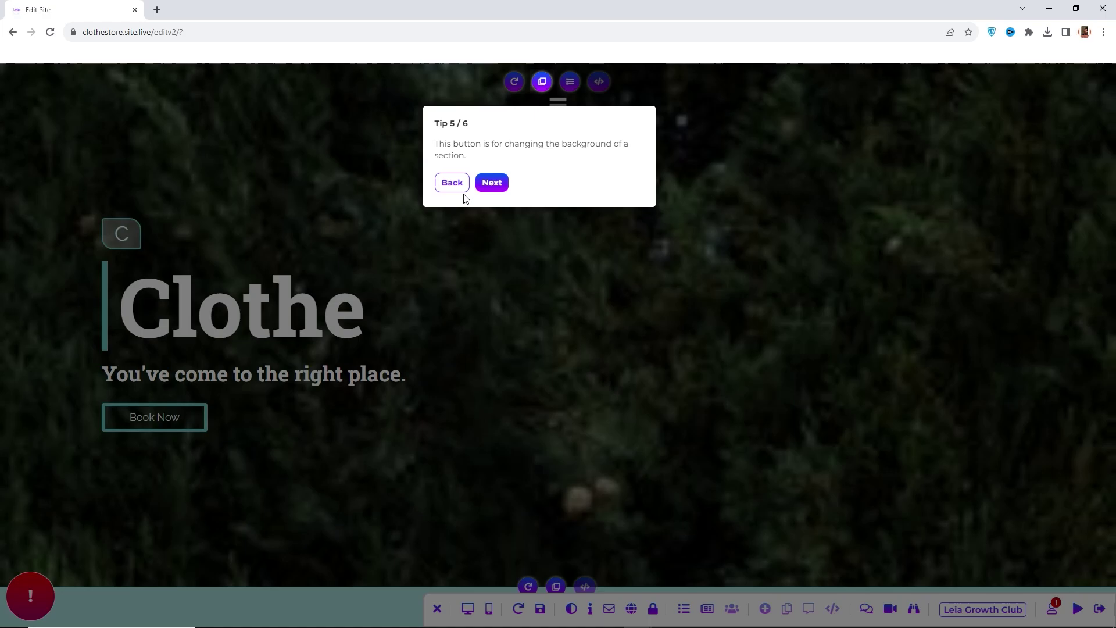
{"action": "left_click", "coordinate": [492, 182]}
{"action": "left_click", "coordinate": [468, 456]}
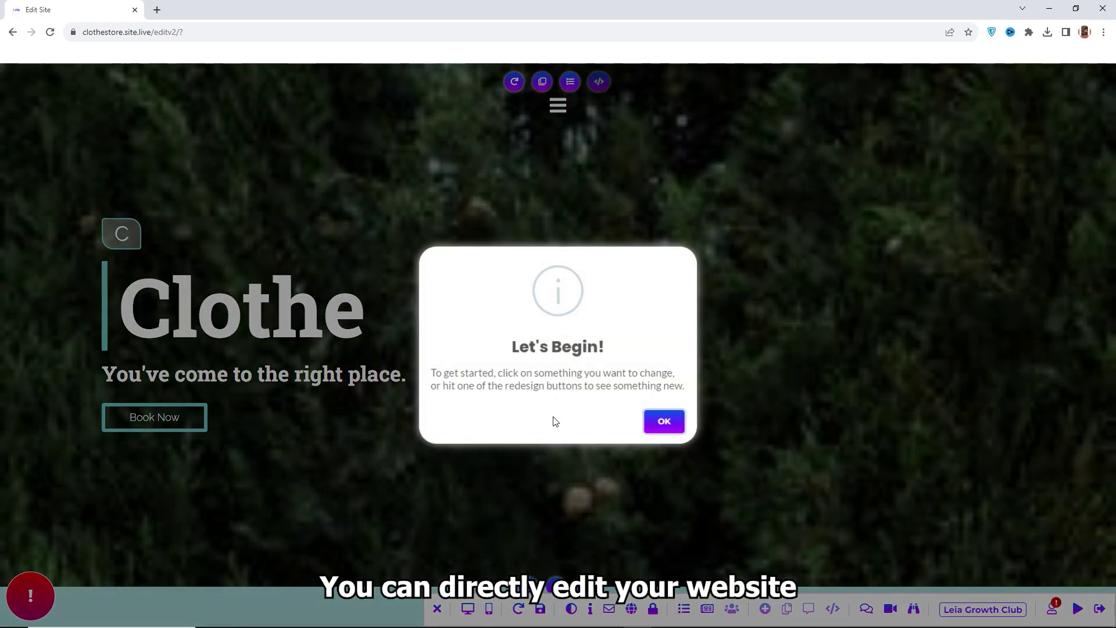
{"action": "left_click", "coordinate": [664, 421]}
Try the hero element, amenities background and portfolio image category options, and enlarge the shop image.
{"action": "scroll", "coordinate": [660, 410], "scroll_direction": "down", "scroll_amount": 15}
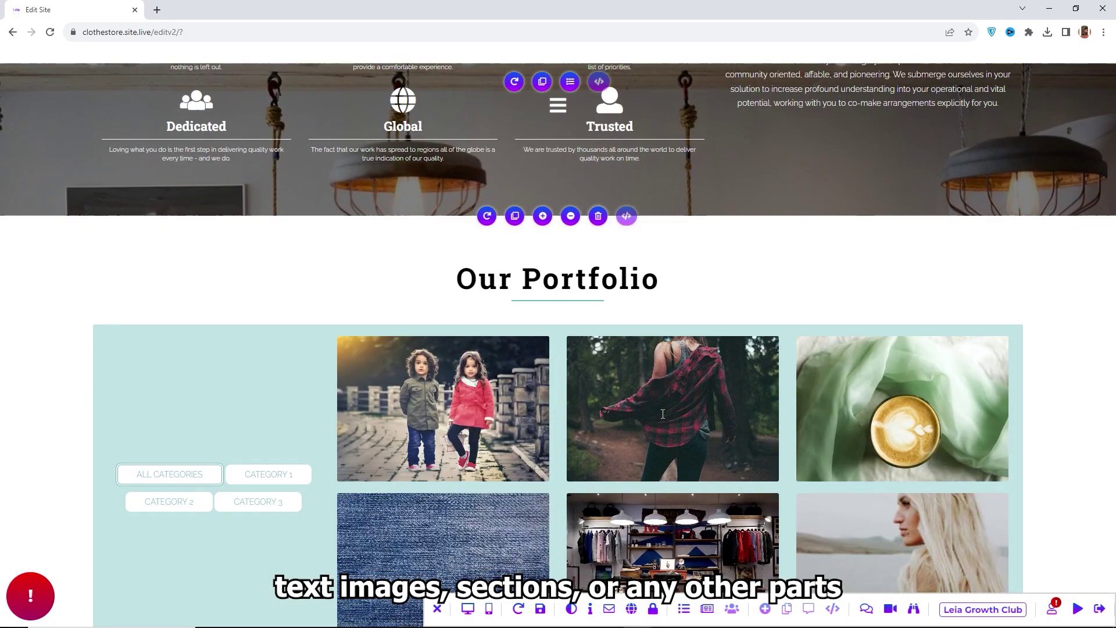
{"action": "scroll", "coordinate": [663, 413], "scroll_direction": "down", "scroll_amount": 8}
{"action": "scroll", "coordinate": [569, 316], "scroll_direction": "up", "scroll_amount": 20}
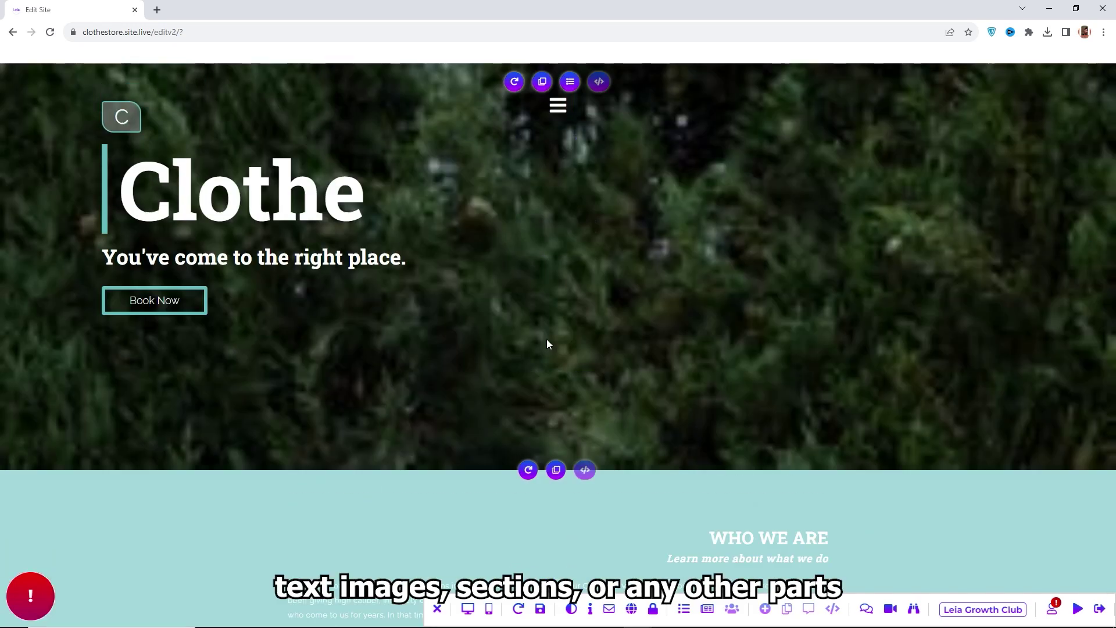
{"action": "left_click", "coordinate": [478, 299]}
{"action": "scroll", "coordinate": [553, 249], "scroll_direction": "down", "scroll_amount": 10}
{"action": "left_click", "coordinate": [674, 311]}
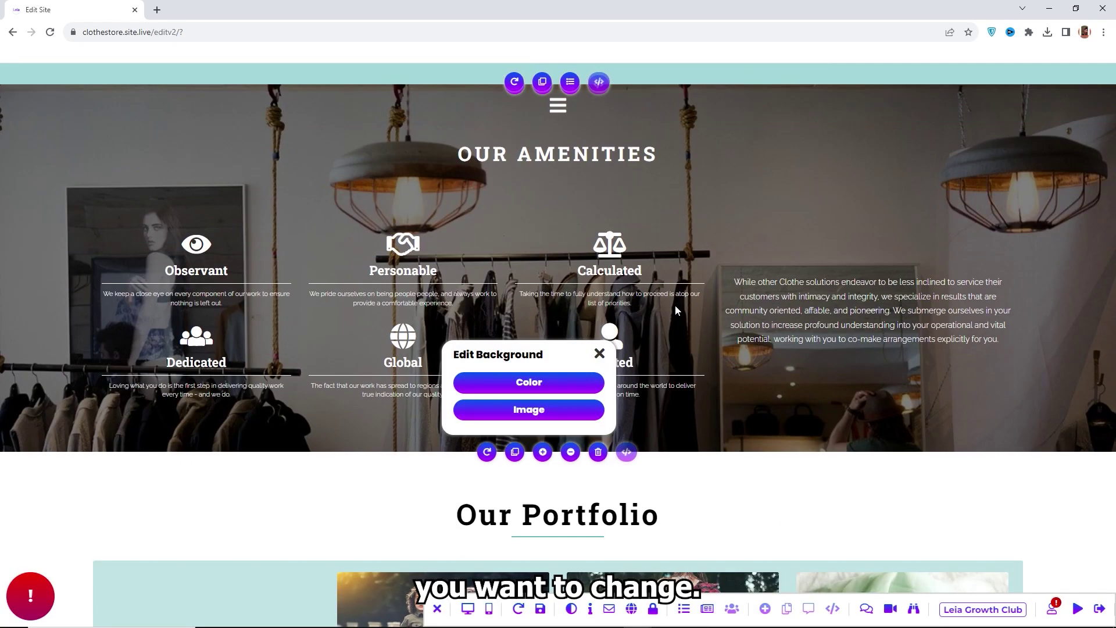
{"action": "scroll", "coordinate": [748, 357], "scroll_direction": "down", "scroll_amount": 5}
{"action": "left_click", "coordinate": [674, 354]}
{"action": "scroll", "coordinate": [687, 178], "scroll_direction": "down", "scroll_amount": 7}
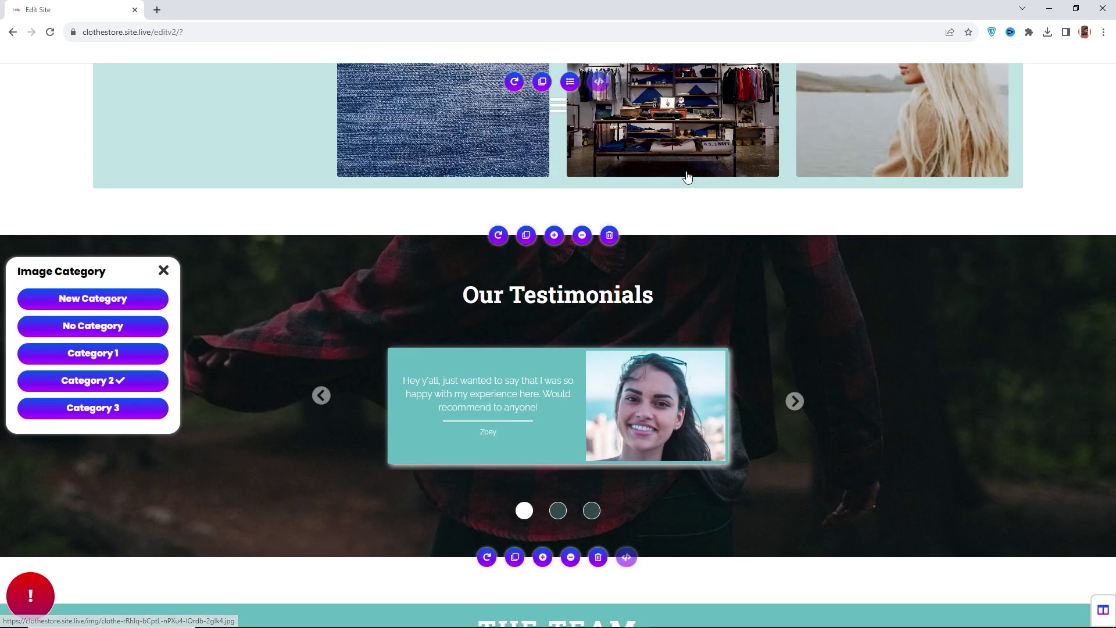
{"action": "left_click", "coordinate": [687, 177]}
{"action": "scroll", "coordinate": [806, 351], "scroll_direction": "up", "scroll_amount": 20}
Check the editing options for the hero subheading, C logo and Book Now button.
{"action": "left_click", "coordinate": [469, 372]}
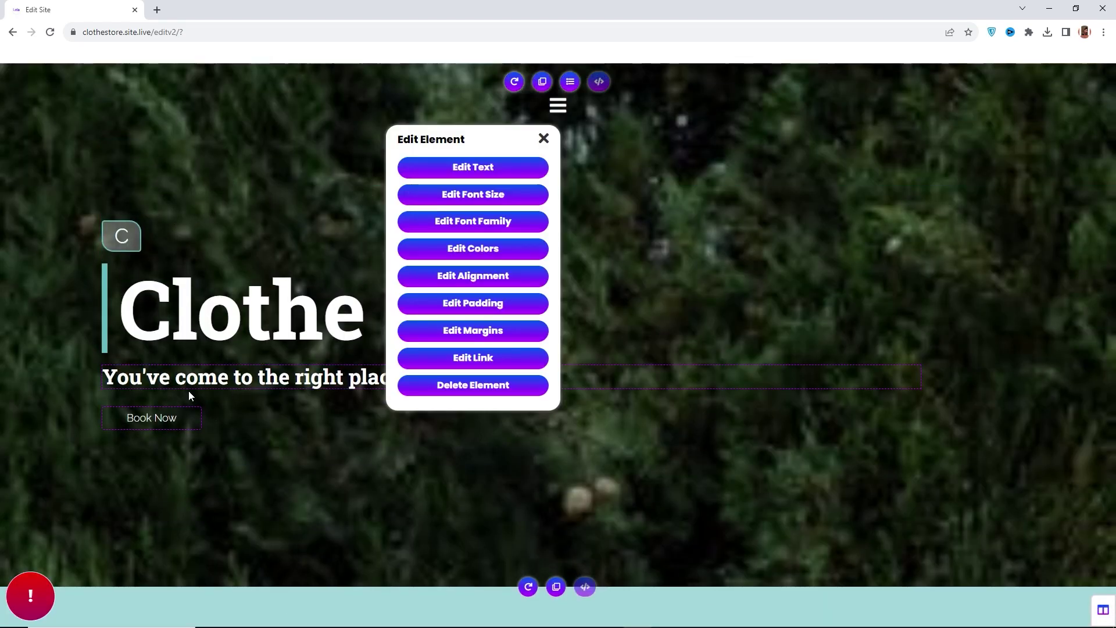
{"action": "left_click", "coordinate": [364, 224]}
{"action": "left_click", "coordinate": [129, 241]}
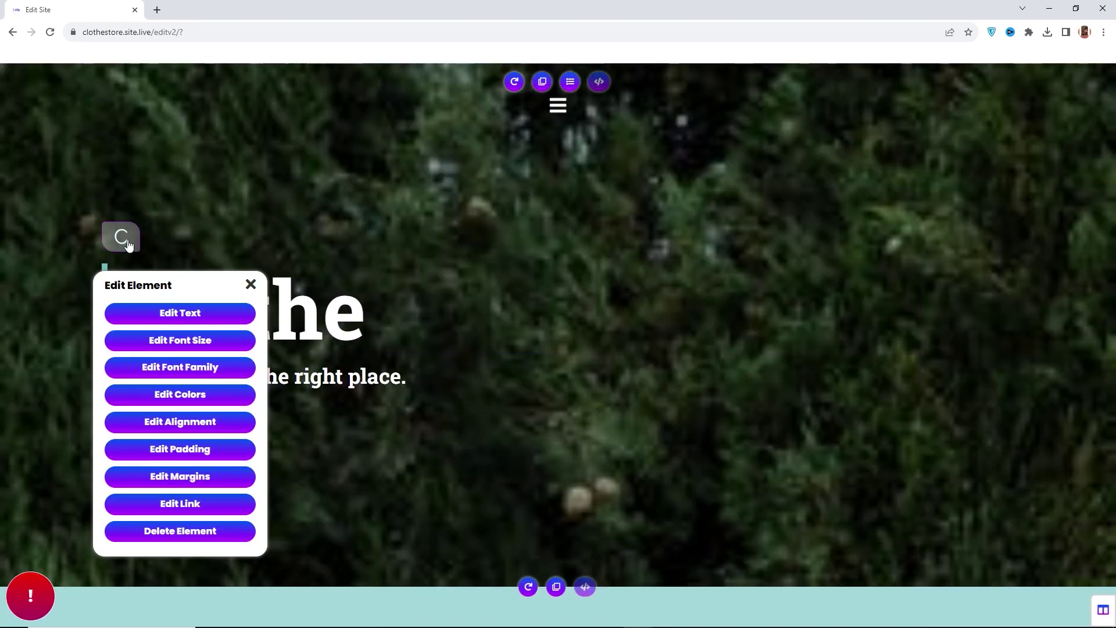
{"action": "scroll", "coordinate": [665, 403], "scroll_direction": "down", "scroll_amount": 9}
{"action": "scroll", "coordinate": [942, 232], "scroll_direction": "up", "scroll_amount": 6}
{"action": "left_click", "coordinate": [140, 249]}
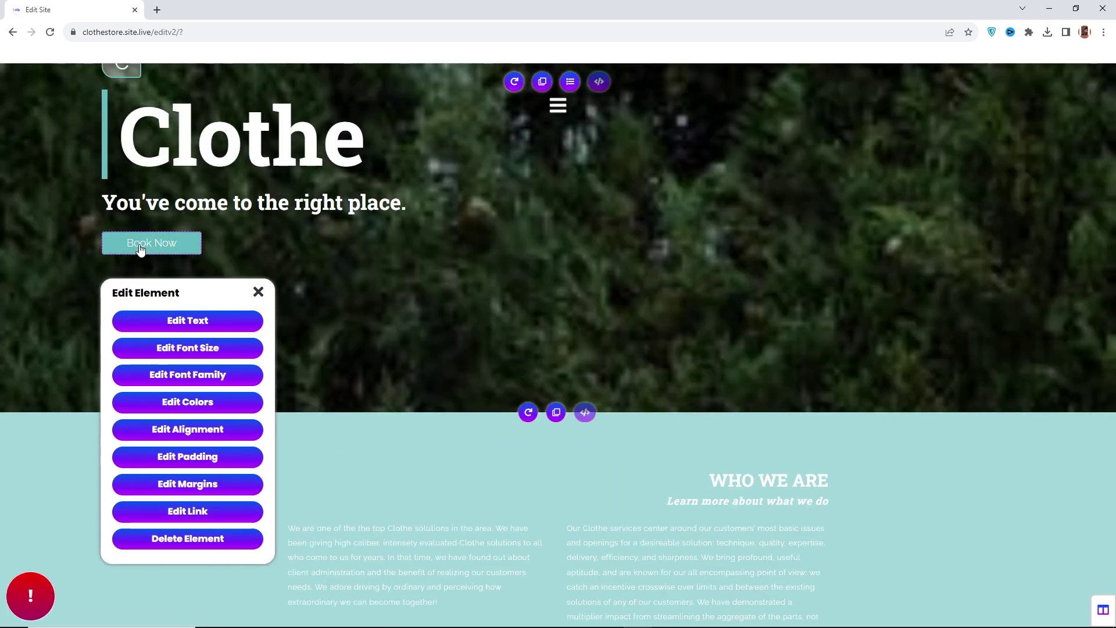
{"action": "scroll", "coordinate": [800, 277], "scroll_direction": "up", "scroll_amount": 3}
{"action": "left_click", "coordinate": [800, 277]}
{"action": "scroll", "coordinate": [891, 148], "scroll_direction": "down", "scroll_amount": 15}
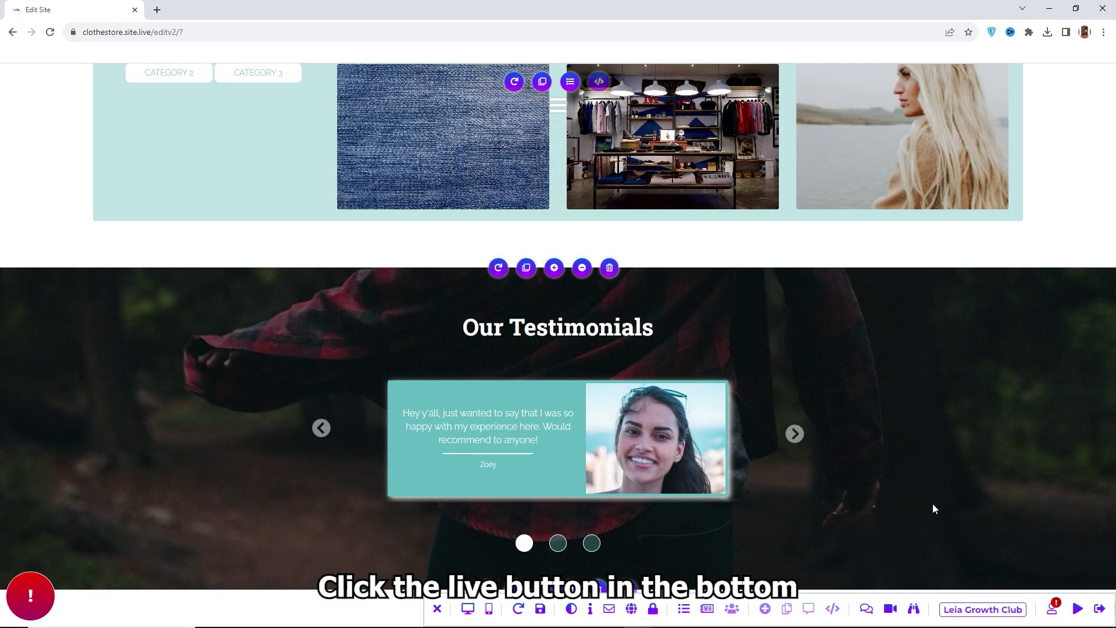
Open the live Clothe website from the Live button and scroll through it.
{"action": "left_click", "coordinate": [1078, 609]}
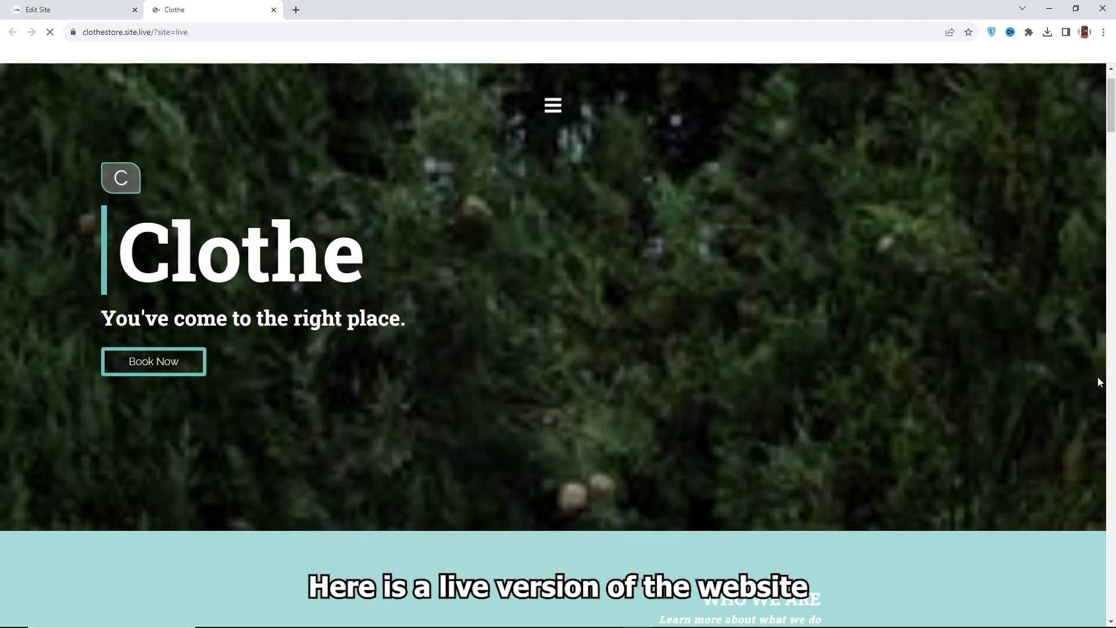
{"action": "scroll", "coordinate": [1093, 387], "scroll_direction": "down", "scroll_amount": 8}
{"action": "scroll", "coordinate": [1099, 381], "scroll_direction": "down", "scroll_amount": 9}
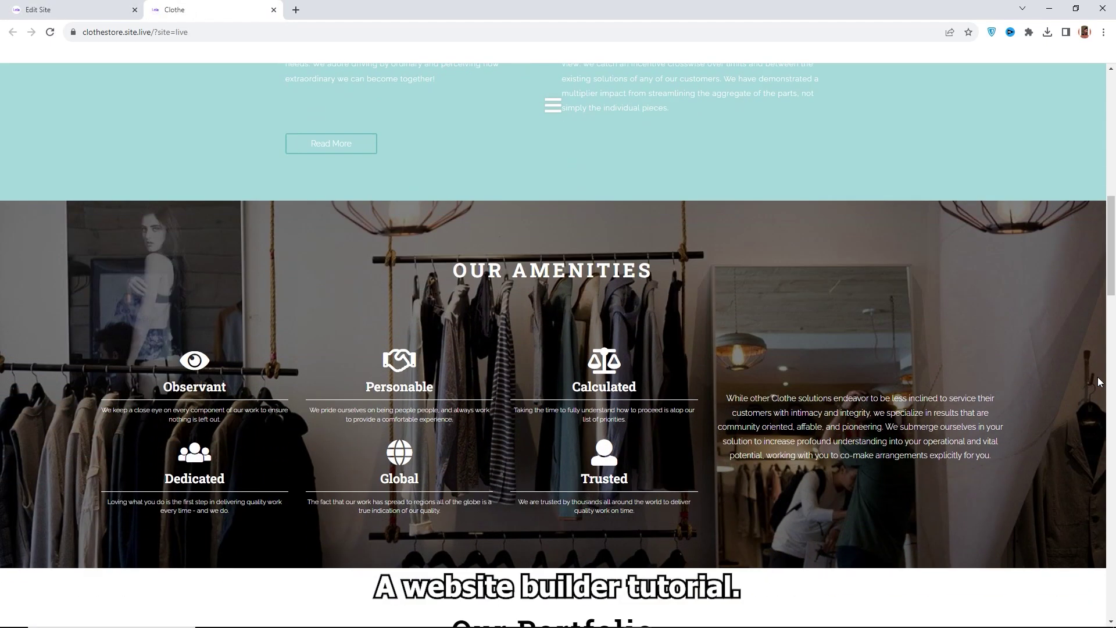
{"action": "scroll", "coordinate": [1098, 381], "scroll_direction": "down", "scroll_amount": 7}
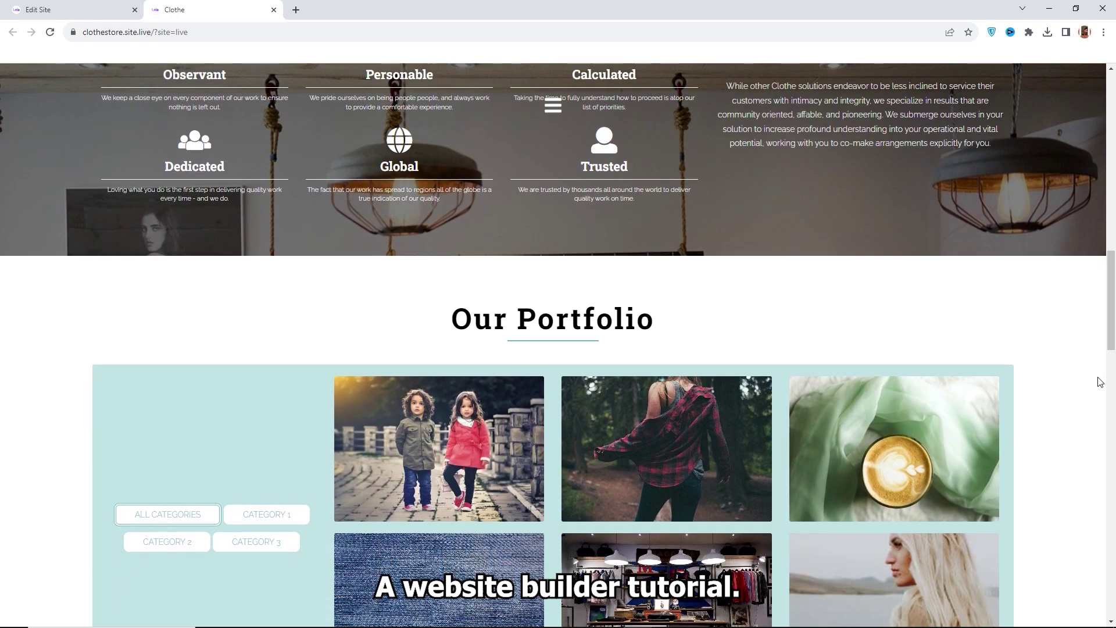
{"action": "scroll", "coordinate": [1097, 382], "scroll_direction": "down", "scroll_amount": 13}
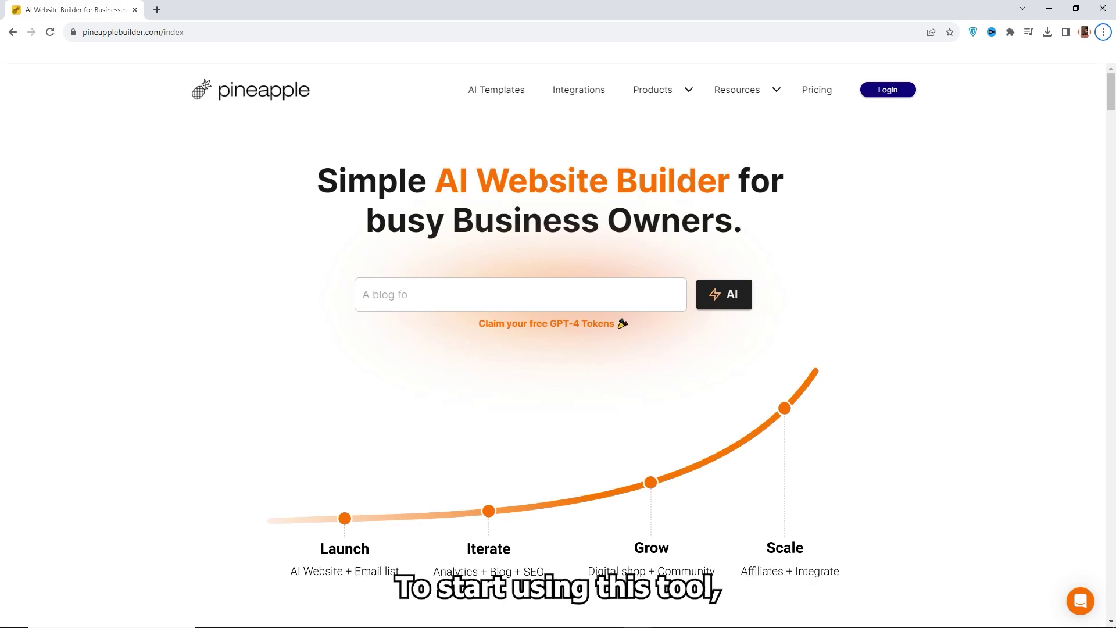
Fill in clothing-store Business Details and a fashion-conscious Target Audience, with GPT-4 selected.
{"action": "left_click", "coordinate": [436, 305]}
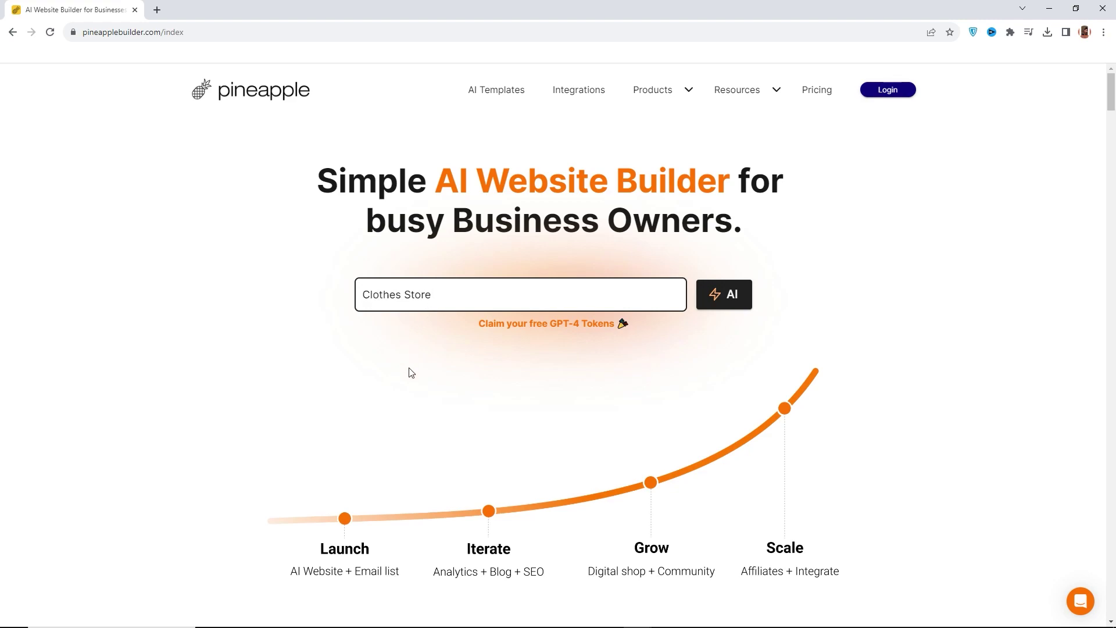
{"action": "left_click", "coordinate": [725, 296]}
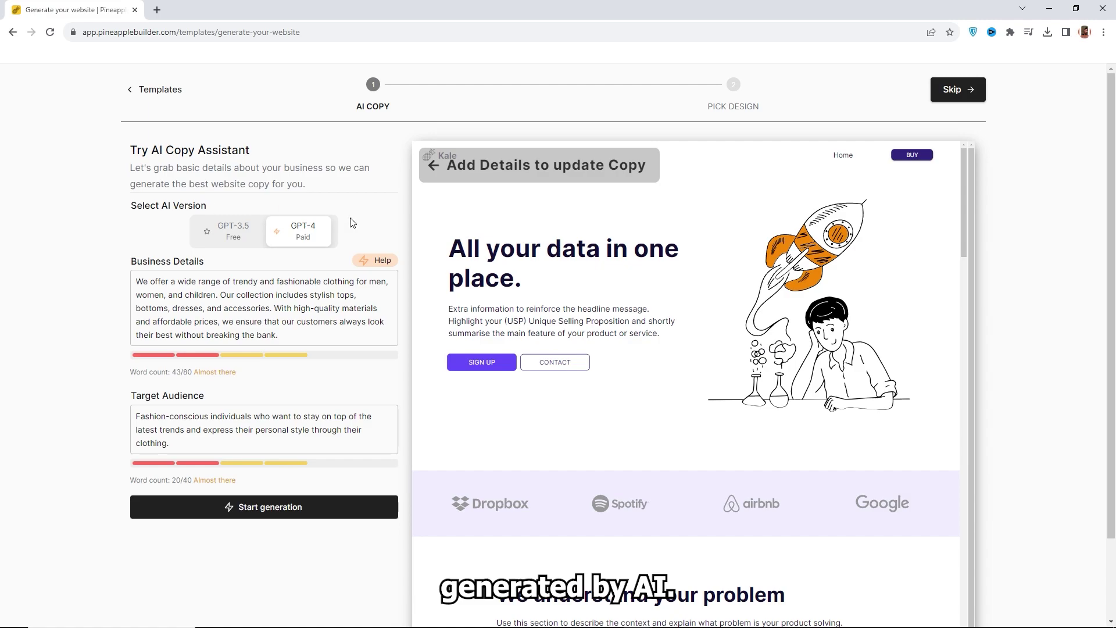
{"action": "left_click_drag", "start_coordinate": [132, 266], "coordinate": [220, 268]}
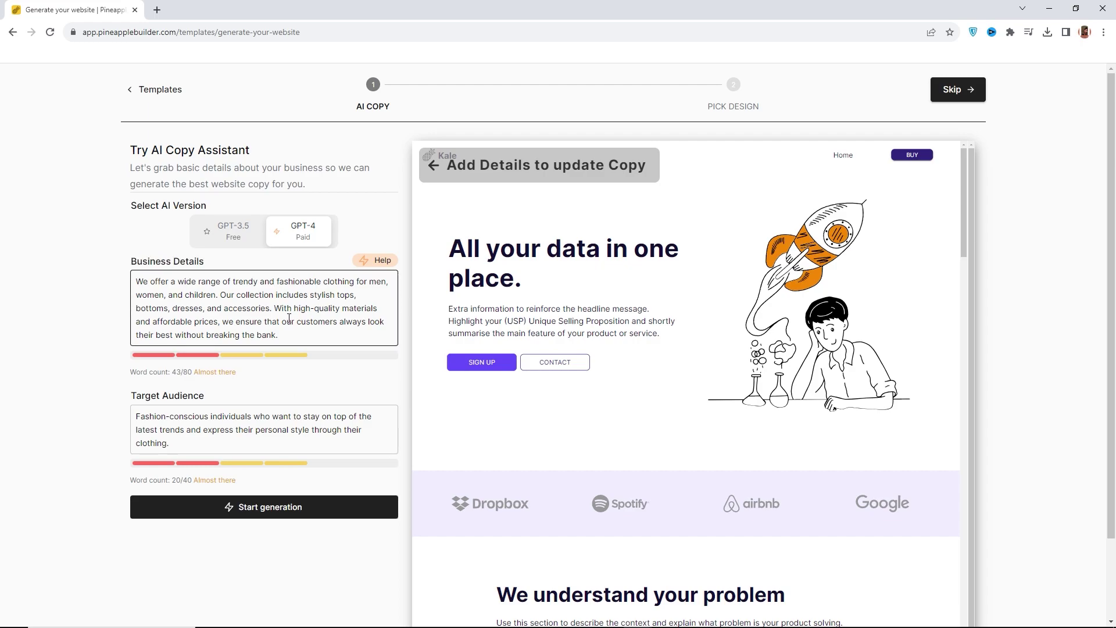
{"action": "scroll", "coordinate": [676, 349], "scroll_direction": "down", "scroll_amount": 5}
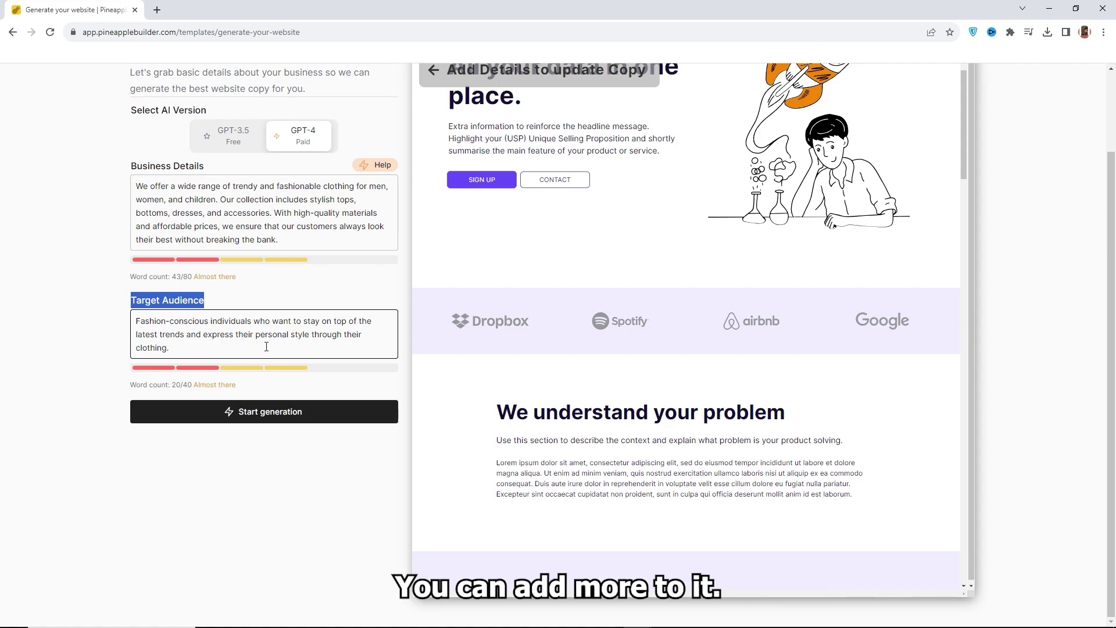
{"action": "scroll", "coordinate": [290, 335], "scroll_direction": "up", "scroll_amount": 3}
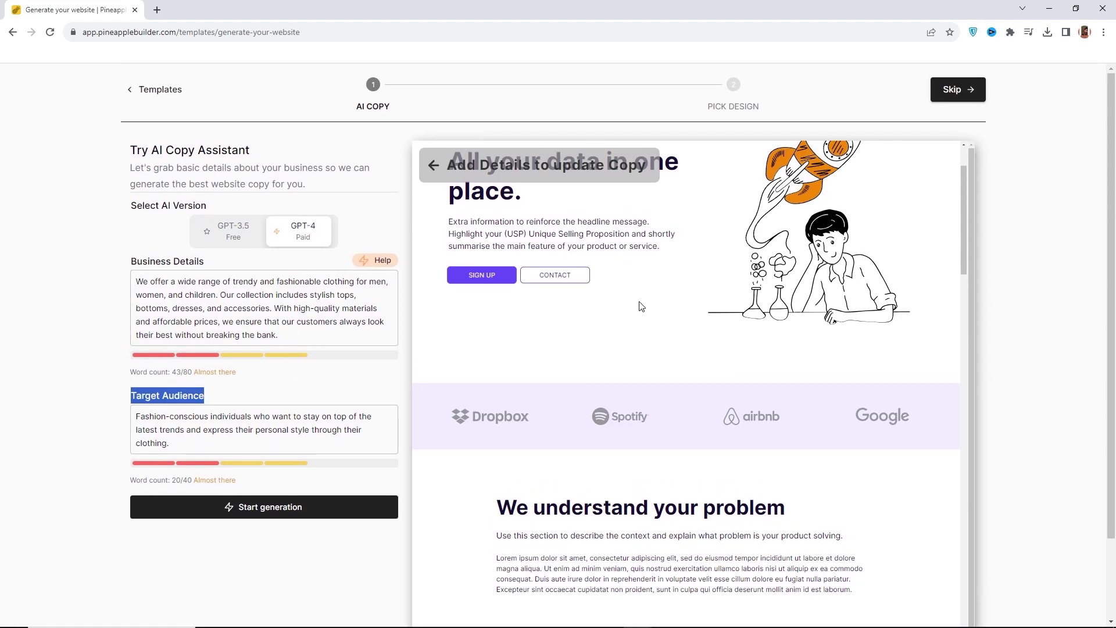
{"action": "scroll", "coordinate": [641, 306], "scroll_direction": "down", "scroll_amount": 10}
{"action": "scroll", "coordinate": [687, 406], "scroll_direction": "up", "scroll_amount": 4}
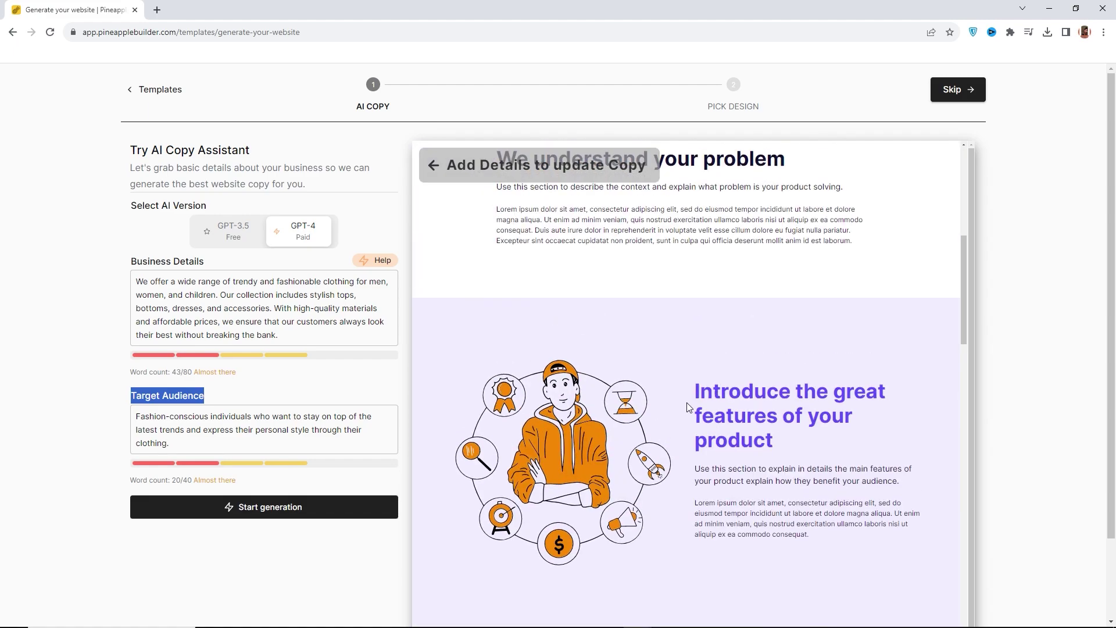
{"action": "scroll", "coordinate": [686, 403], "scroll_direction": "up", "scroll_amount": 6}
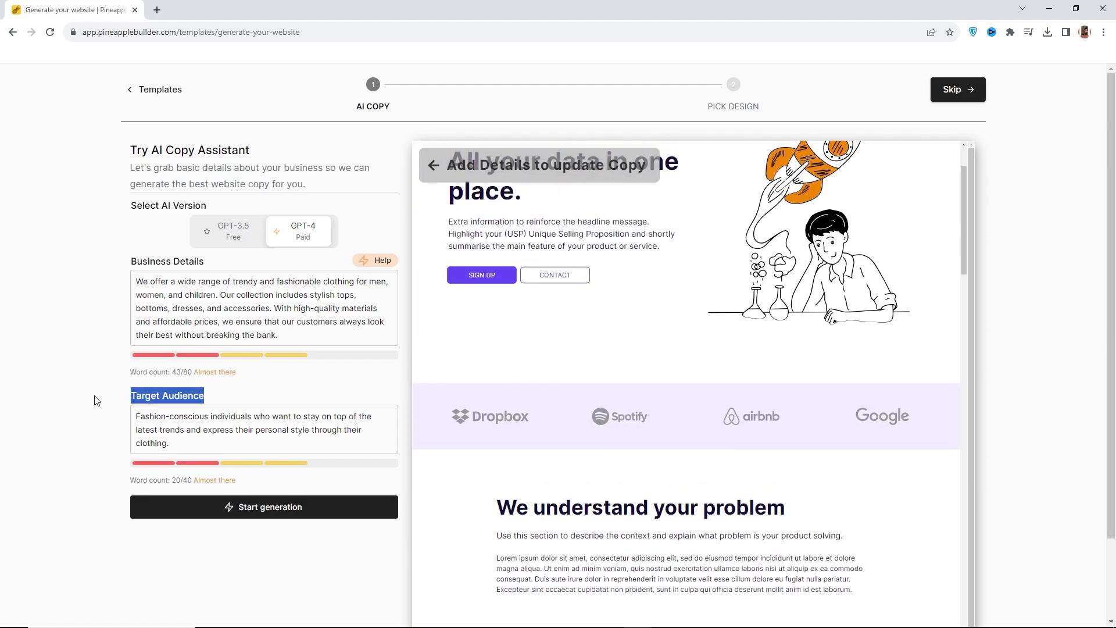
Start the AI generation of the Clothes Store website copy.
{"action": "left_click", "coordinate": [275, 514]}
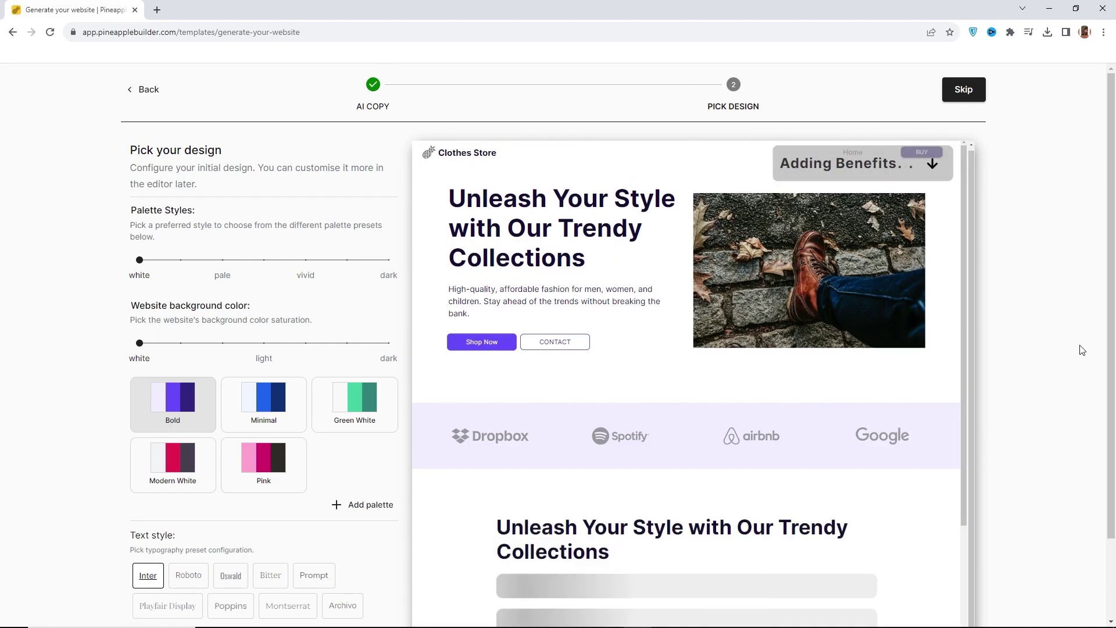
{"action": "scroll", "coordinate": [1079, 349], "scroll_direction": "down", "scroll_amount": 2}
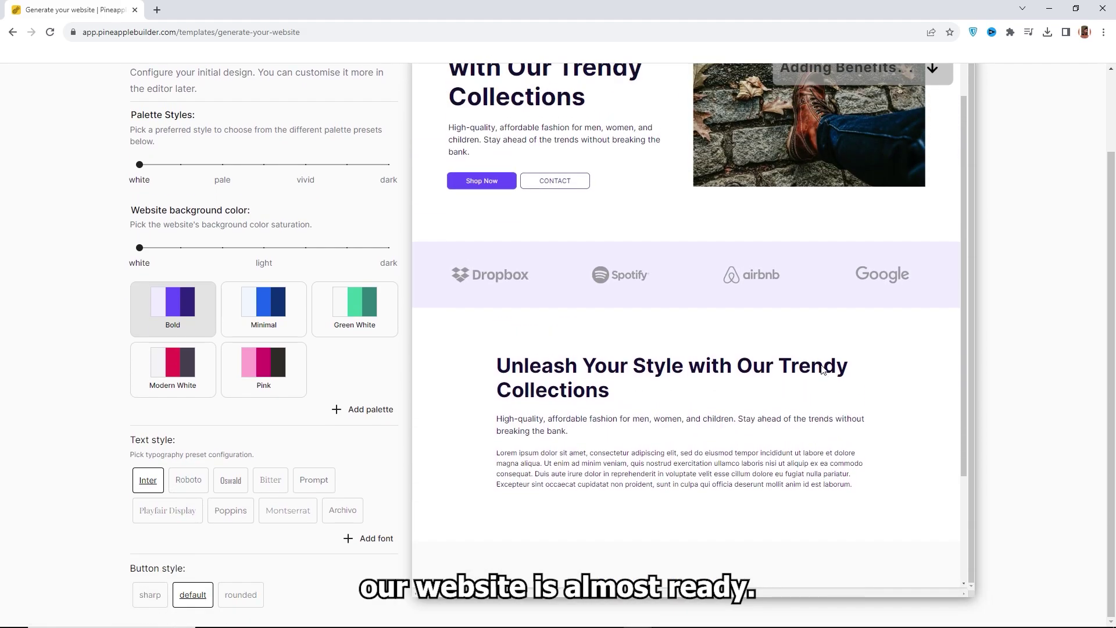
{"action": "scroll", "coordinate": [1064, 370], "scroll_direction": "up", "scroll_amount": 2}
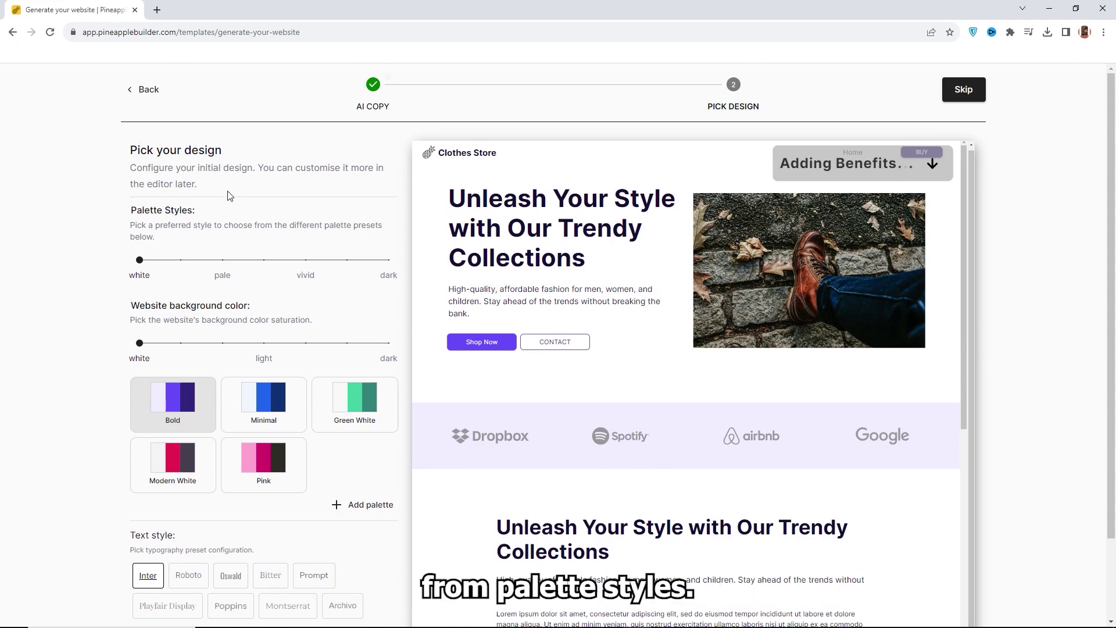
Preview the pale, vivid and dark palette styles, then return to white.
{"action": "left_click_drag", "start_coordinate": [184, 222], "coordinate": [200, 258]}
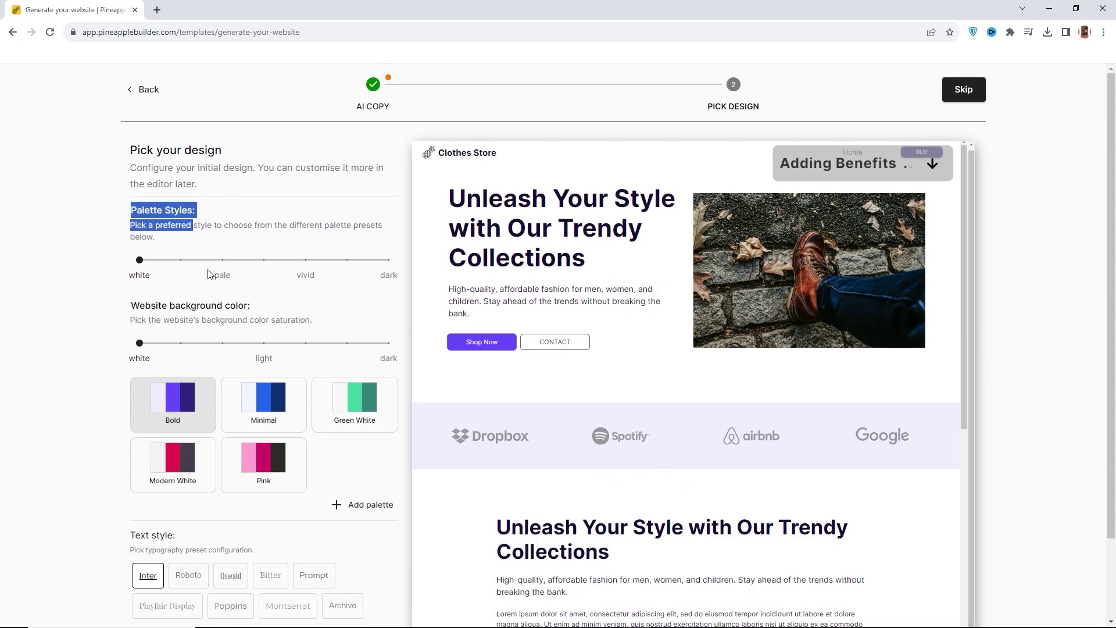
{"action": "left_click", "coordinate": [224, 262]}
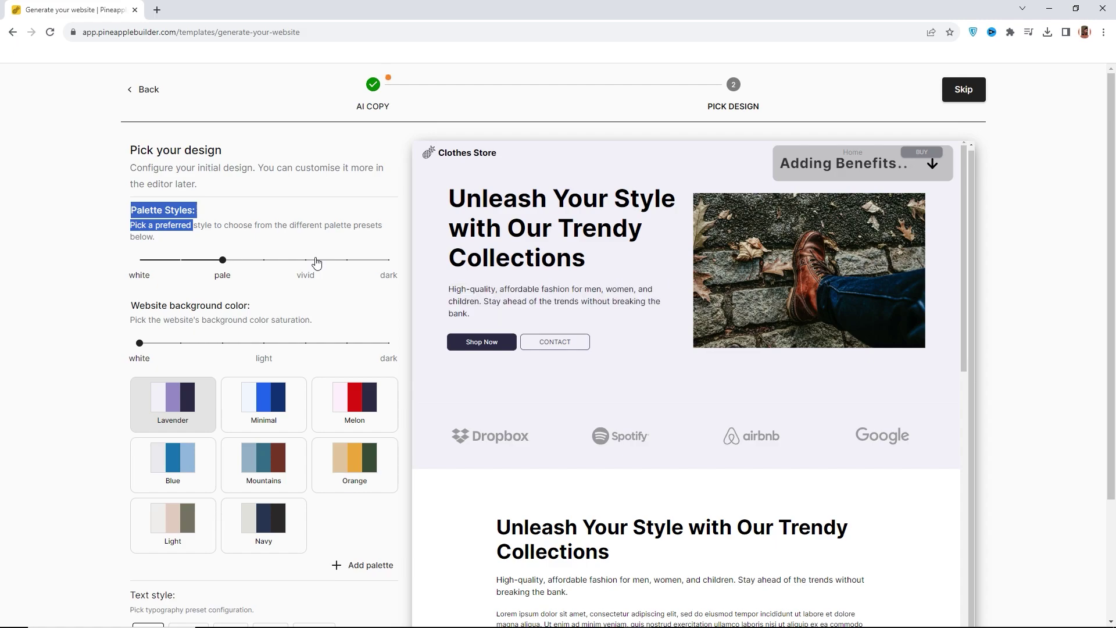
{"action": "left_click", "coordinate": [313, 261]}
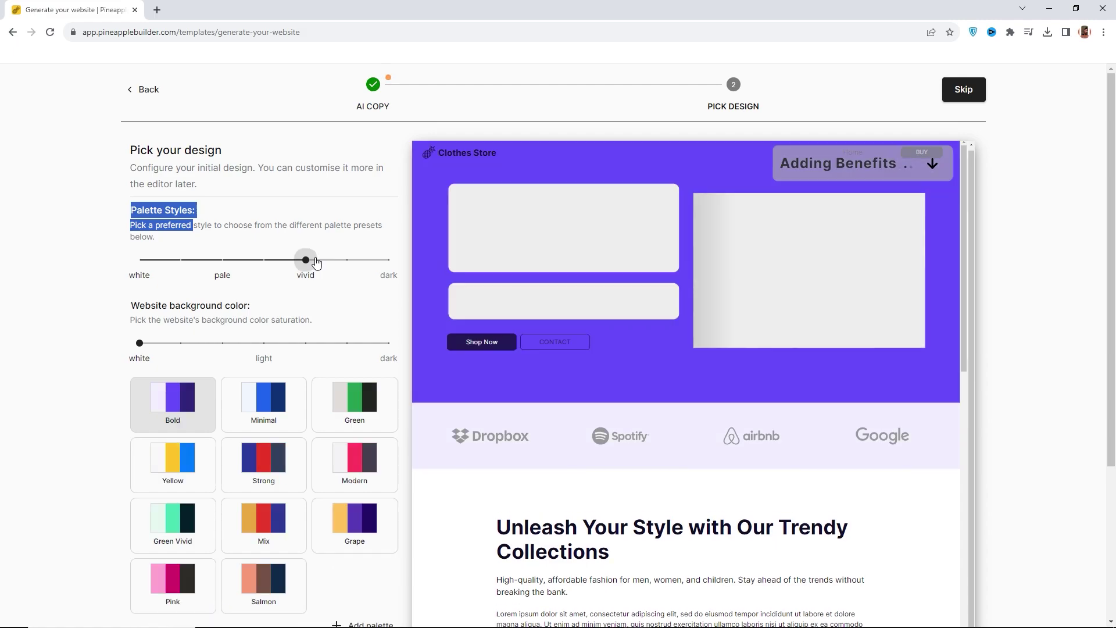
{"action": "left_click", "coordinate": [388, 262]}
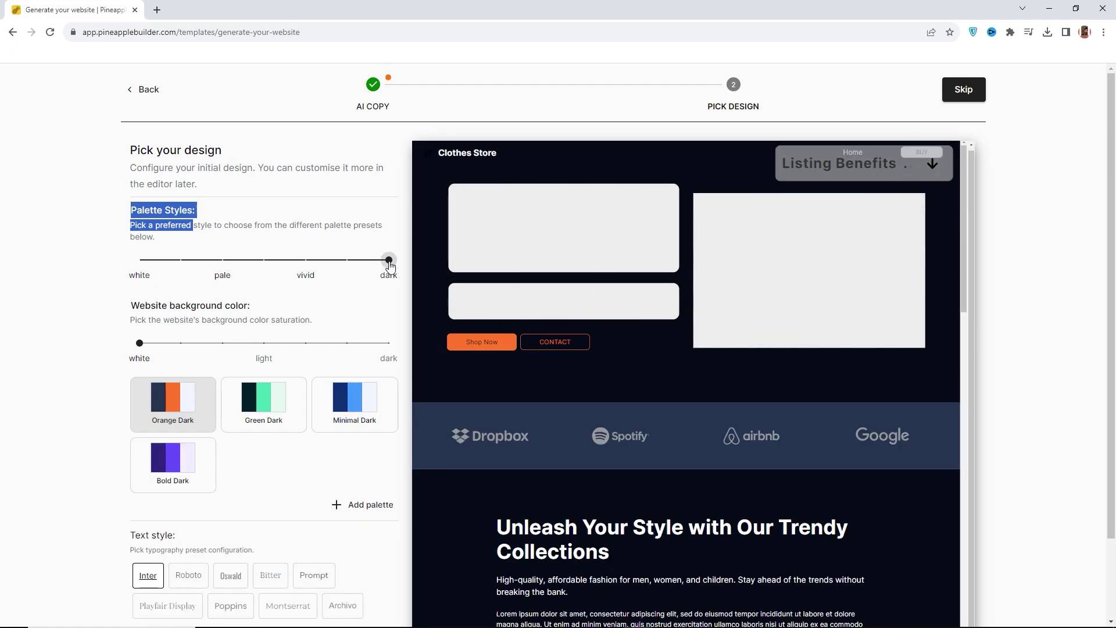
{"action": "left_click", "coordinate": [151, 263]}
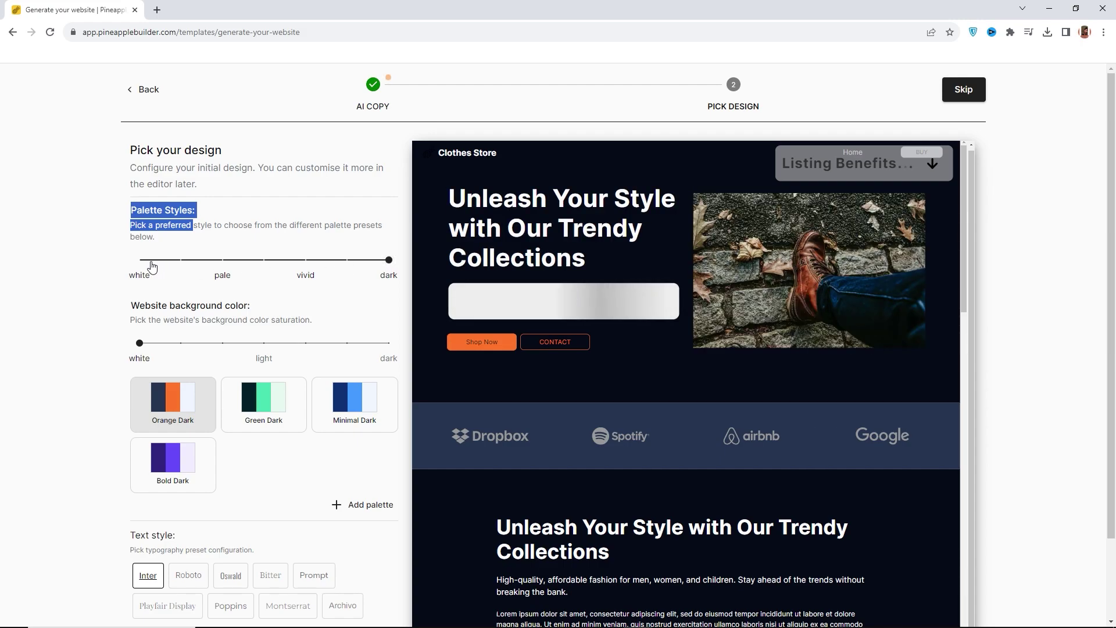
{"action": "scroll", "coordinate": [95, 279], "scroll_direction": "down", "scroll_amount": 2}
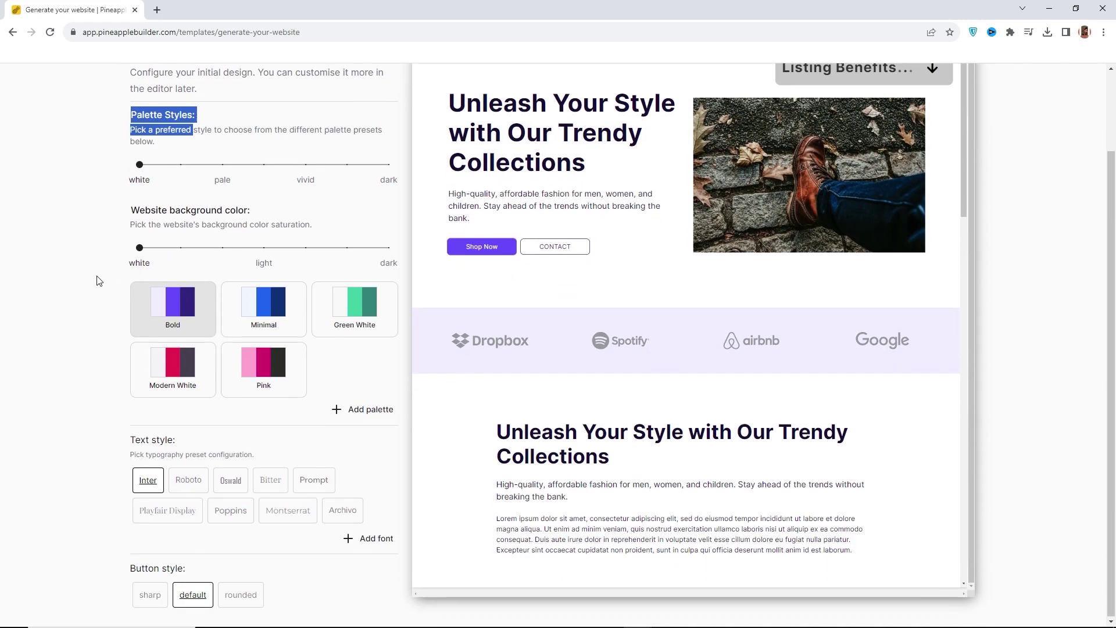
Change the website background colour from white to light, then to dark, turning a section deep purple.
{"action": "left_click", "coordinate": [124, 213]}
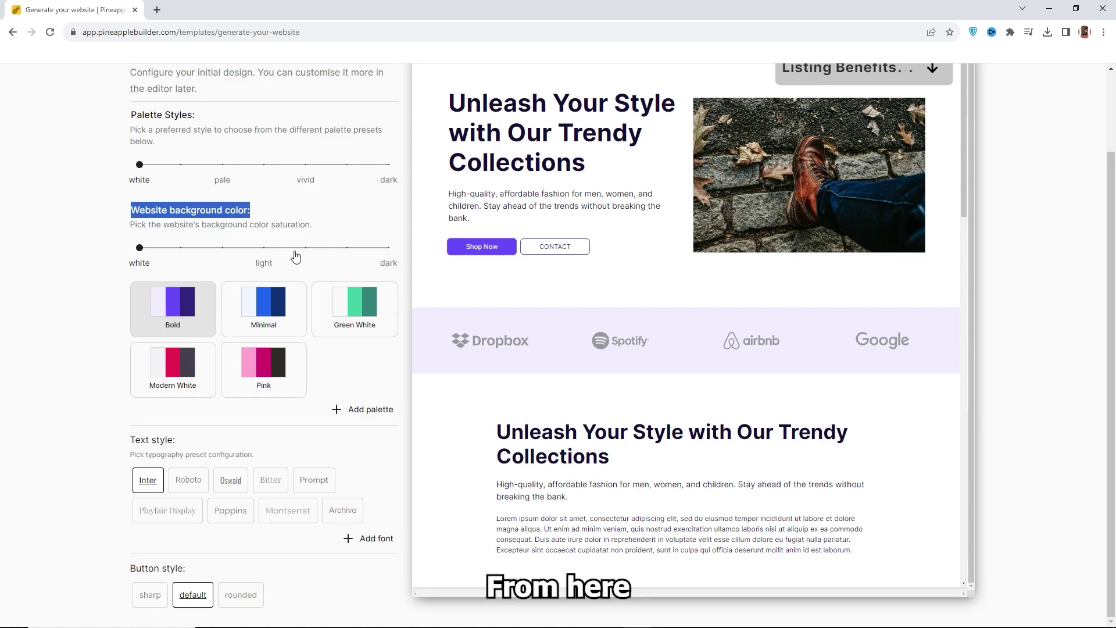
{"action": "left_click", "coordinate": [264, 248]}
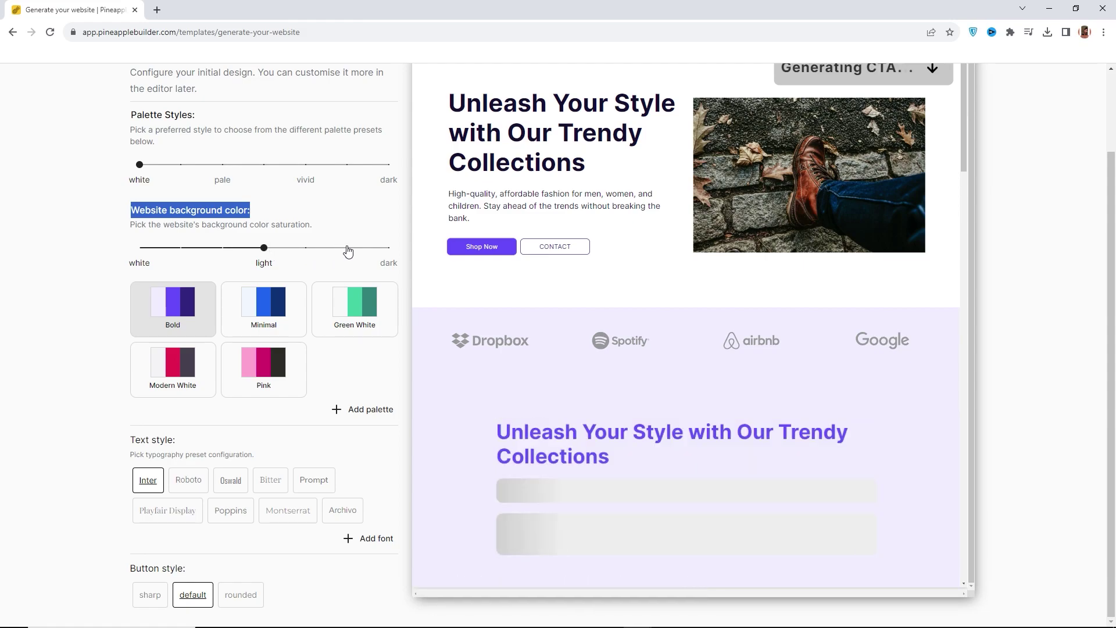
{"action": "left_click", "coordinate": [386, 249]}
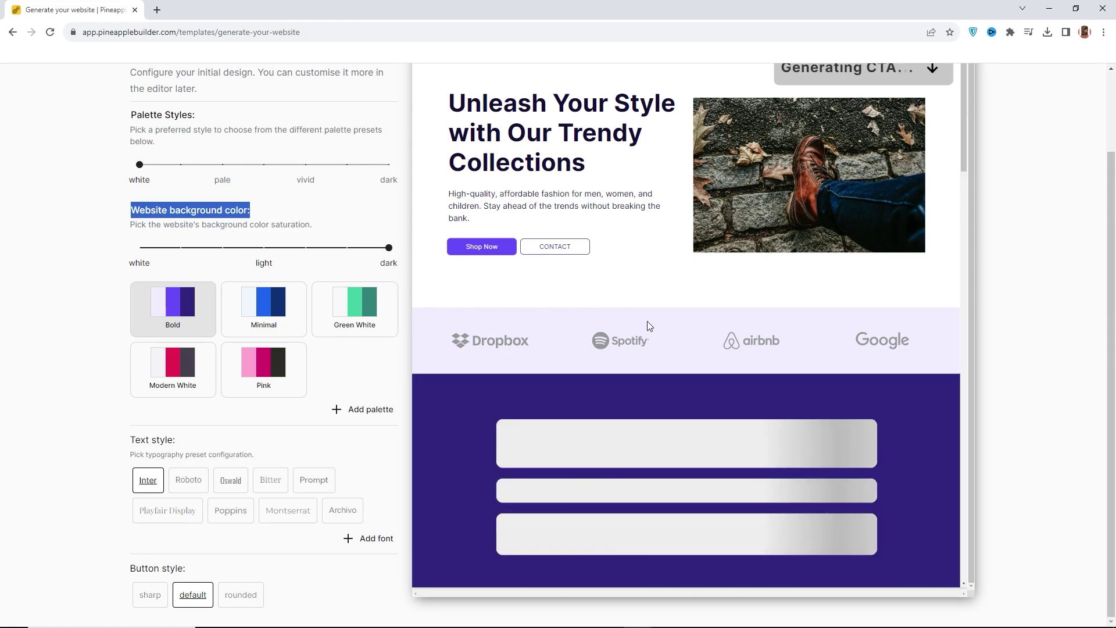
{"action": "scroll", "coordinate": [646, 324], "scroll_direction": "down", "scroll_amount": 2}
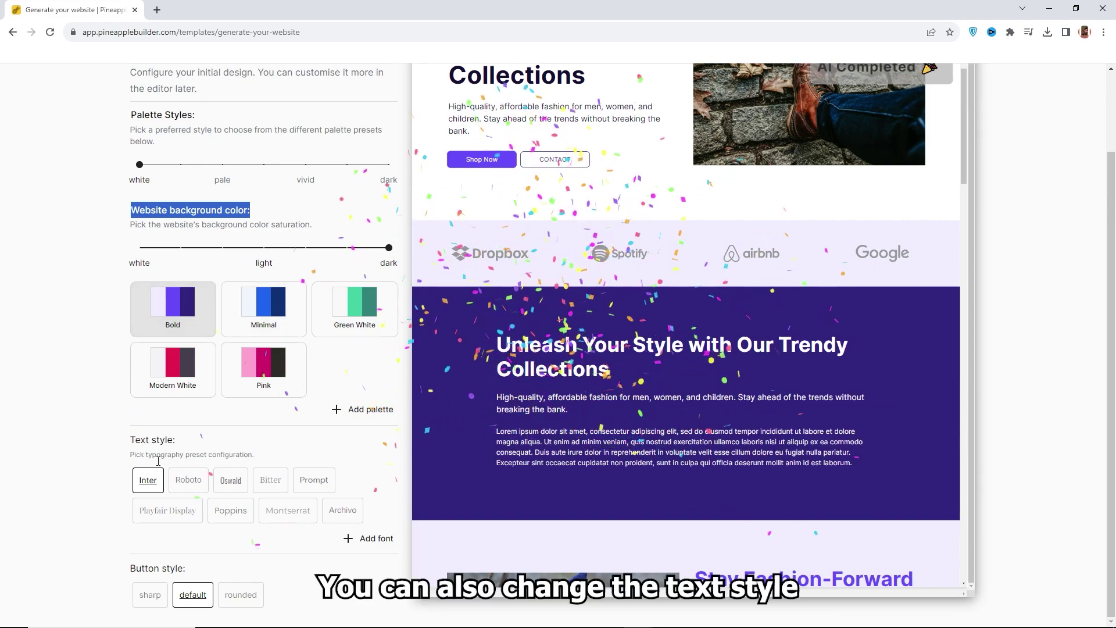
Preview Roboto, Oswald, Archivo, Montserrat and Playfair Display, then choose the Prompt text style.
{"action": "left_click_drag", "start_coordinate": [130, 454], "coordinate": [200, 457]}
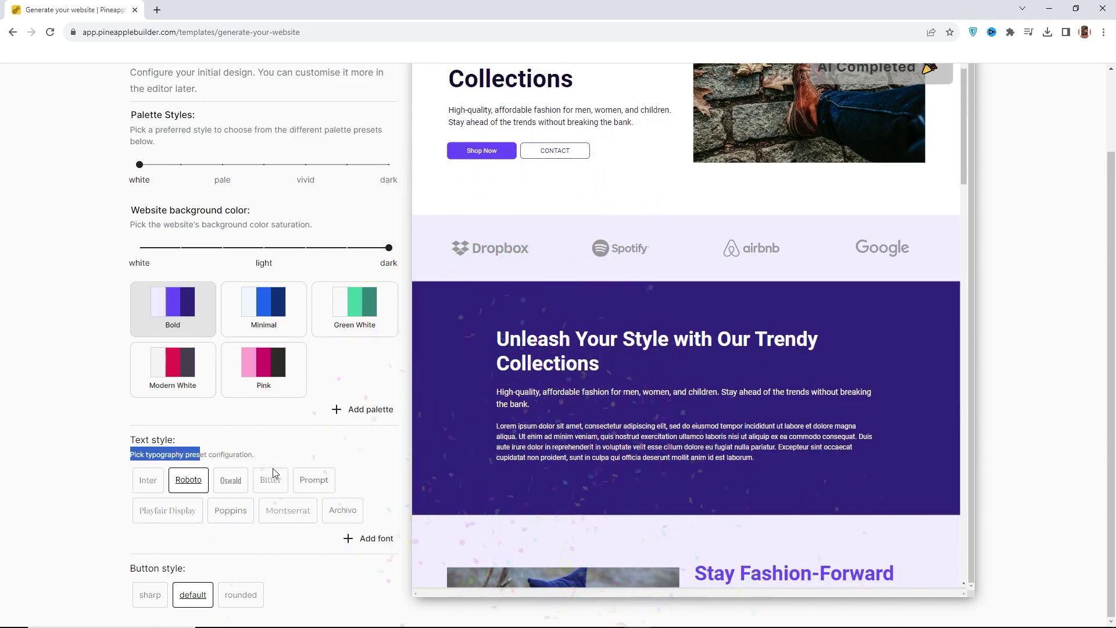
{"action": "left_click", "coordinate": [231, 481]}
{"action": "left_click", "coordinate": [270, 480]}
{"action": "left_click", "coordinate": [314, 480]}
{"action": "left_click", "coordinate": [342, 509]}
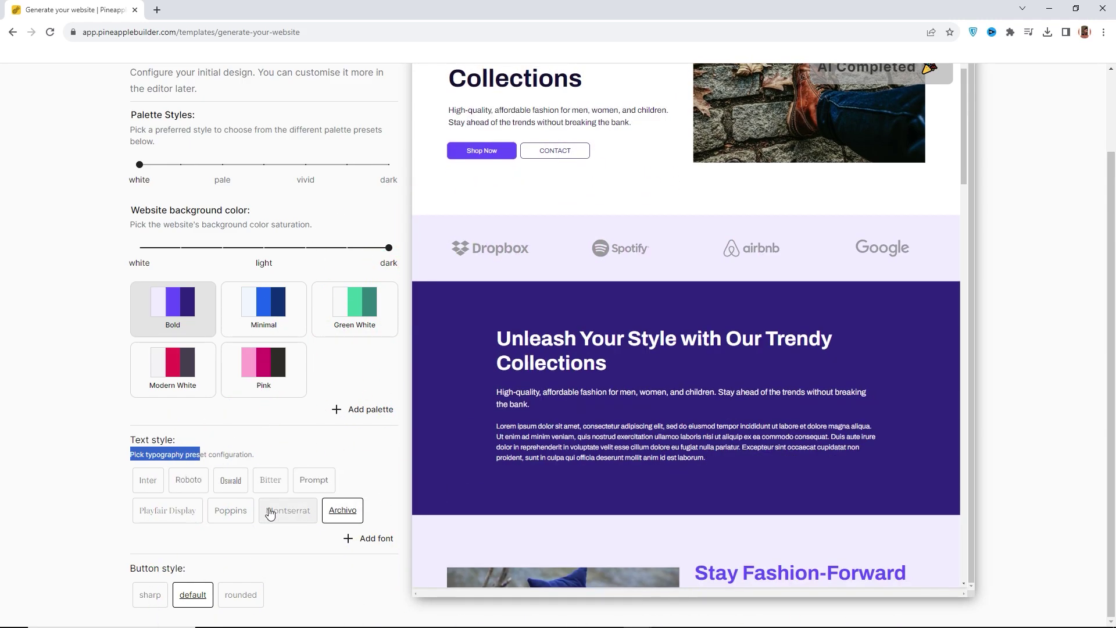
{"action": "left_click", "coordinate": [287, 510]}
{"action": "left_click", "coordinate": [168, 510]}
{"action": "left_click", "coordinate": [314, 483]}
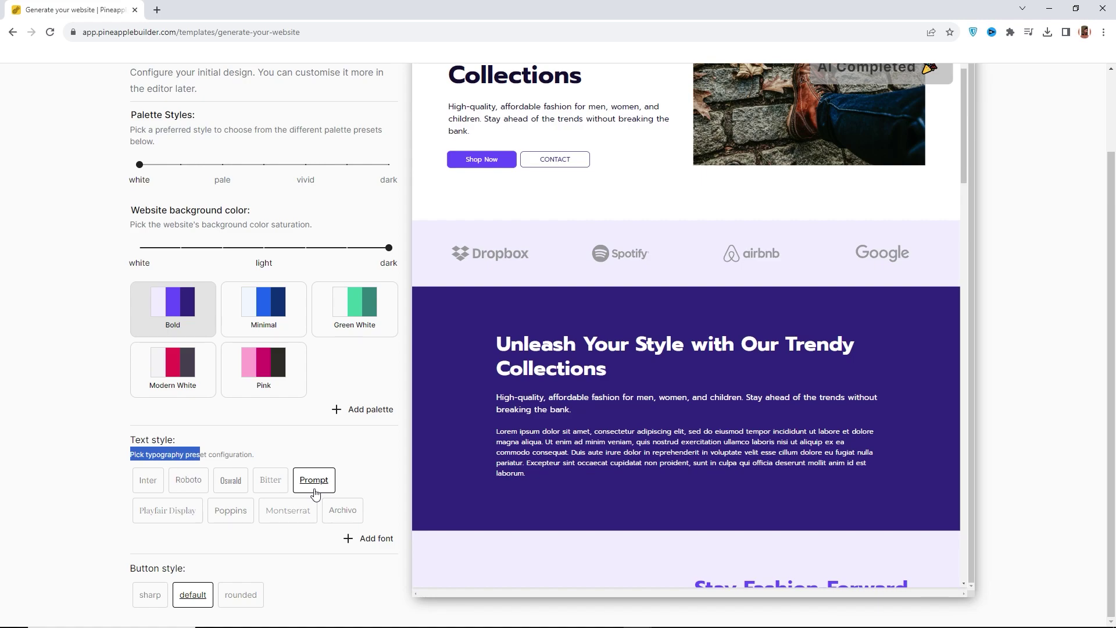
{"action": "scroll", "coordinate": [1054, 281], "scroll_direction": "up", "scroll_amount": 2}
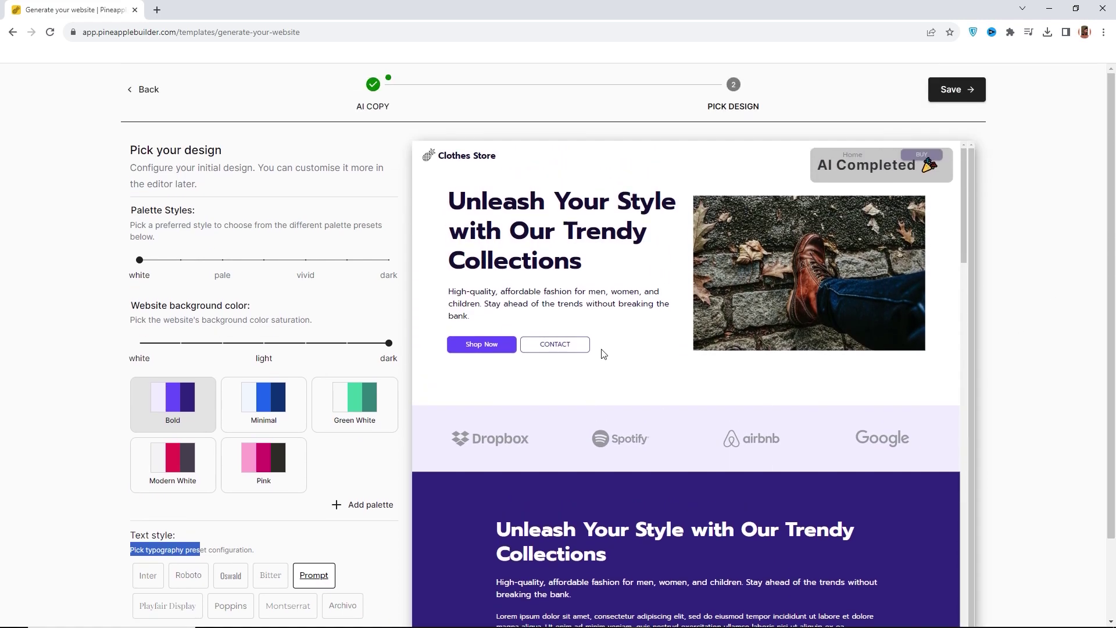
Save the design, sign in with Google, accept the terms, and enter company name 'Ai inside'.
{"action": "left_click", "coordinate": [955, 90]}
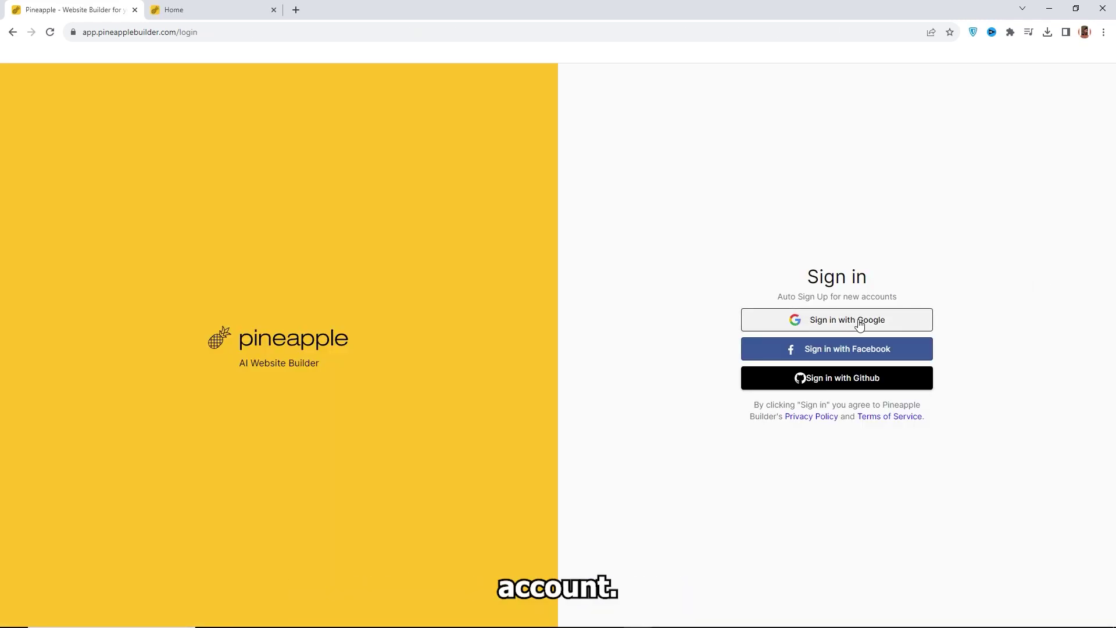
{"action": "left_click", "coordinate": [866, 330]}
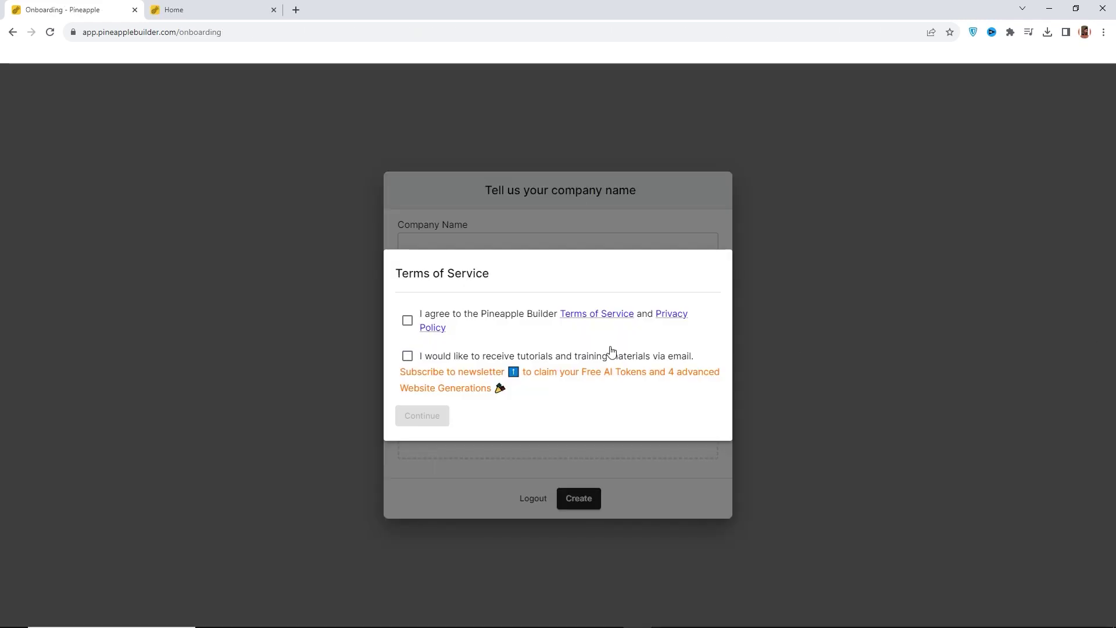
{"action": "left_click", "coordinate": [407, 321]}
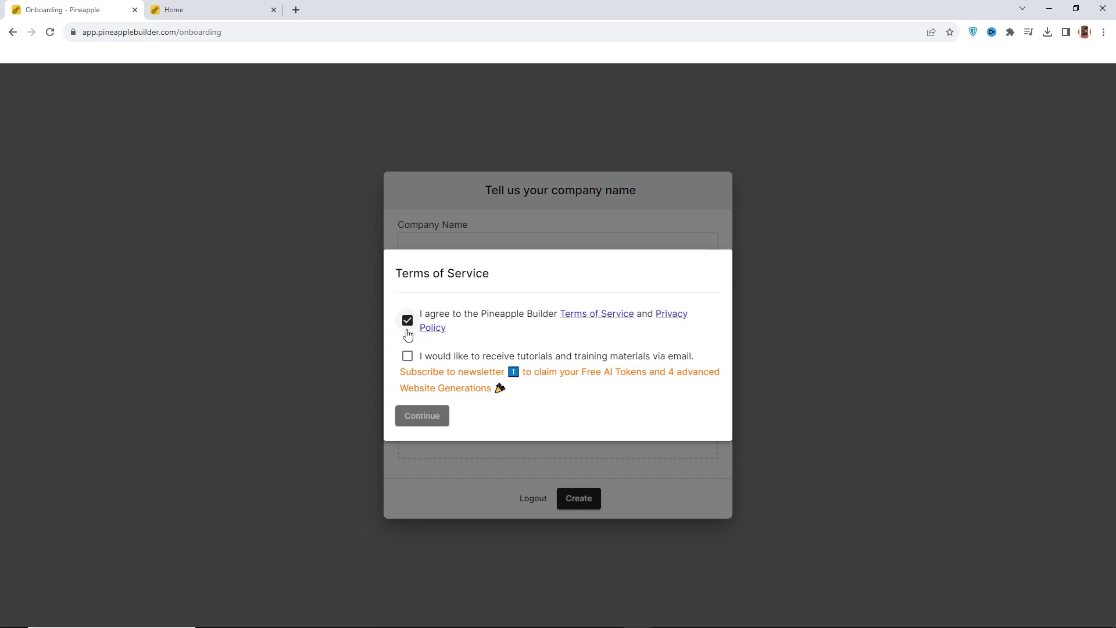
{"action": "left_click", "coordinate": [435, 416]}
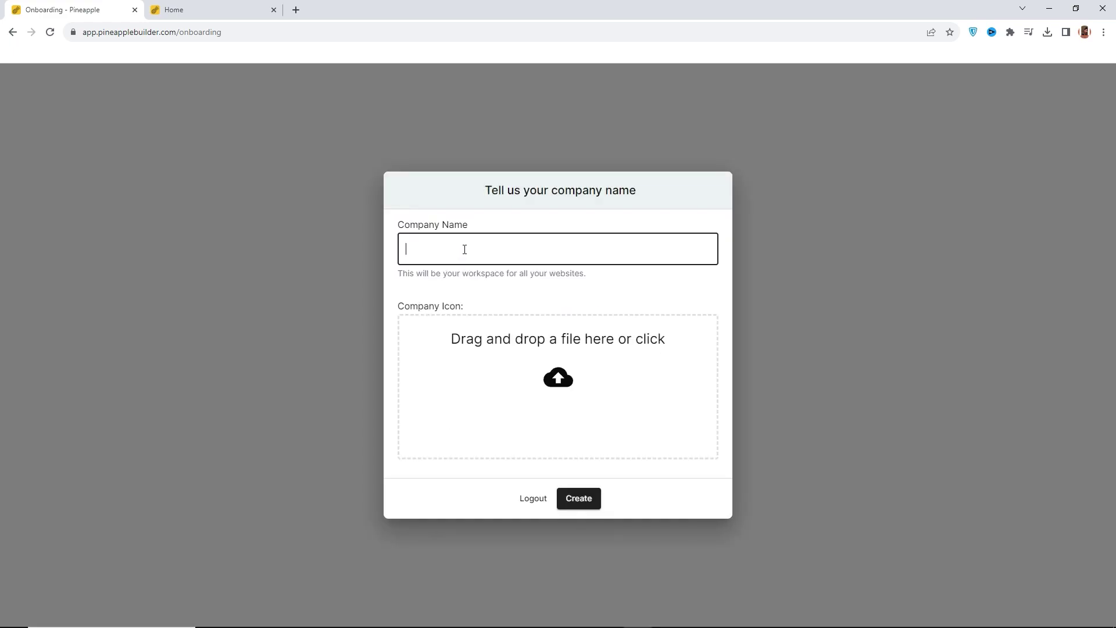
{"action": "type", "text": "Ai i"}
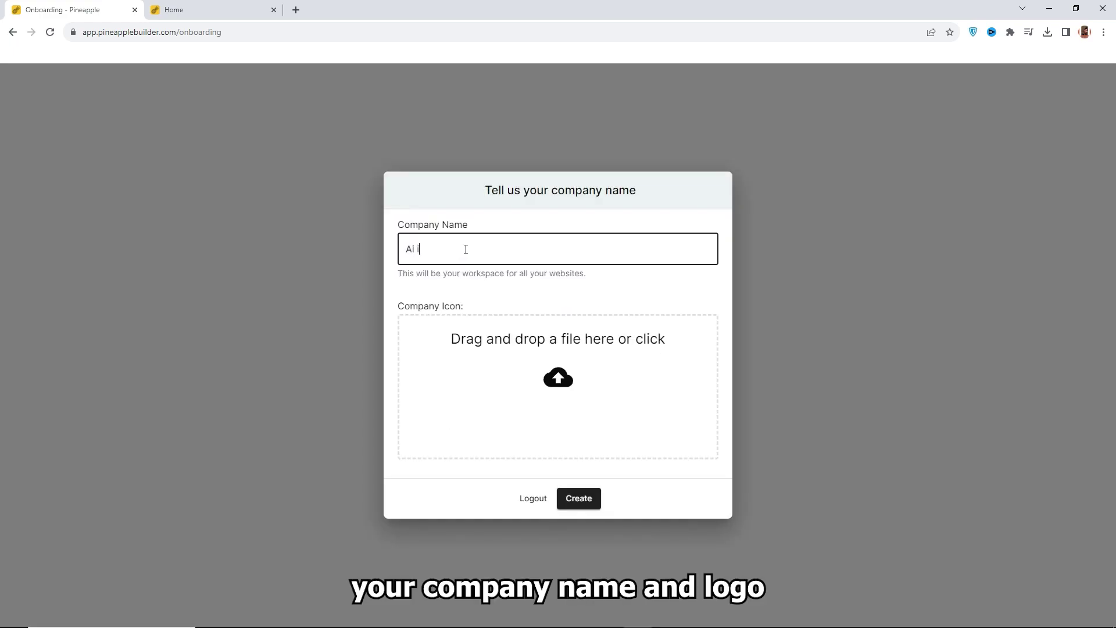
{"action": "type", "text": "nside"}
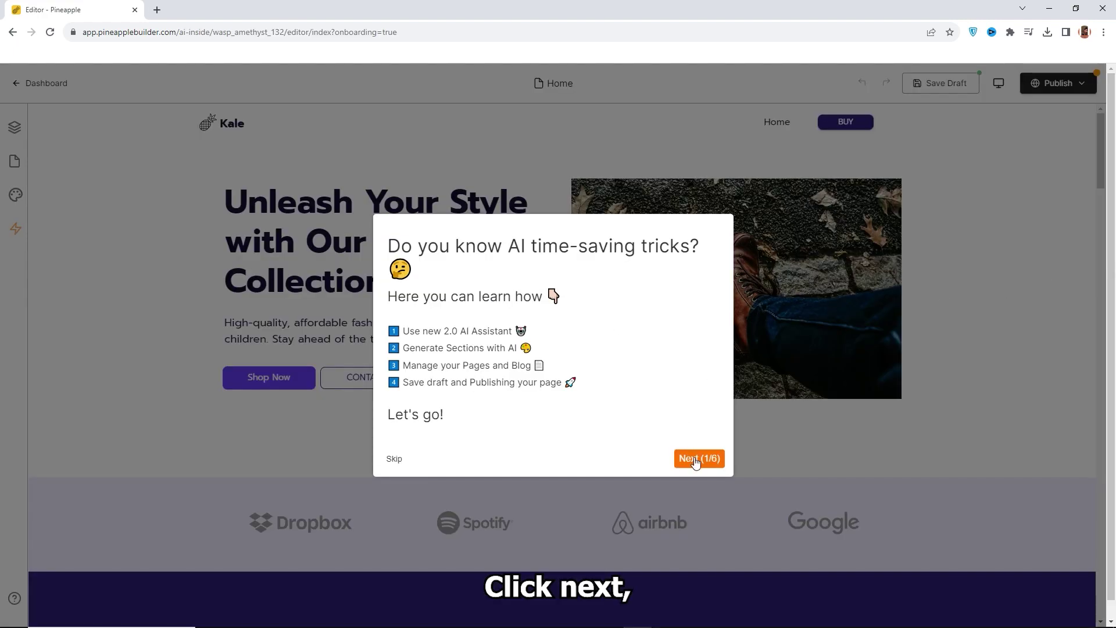
Step through the editor's onboarding tour until it finishes.
{"action": "left_click", "coordinate": [695, 459]}
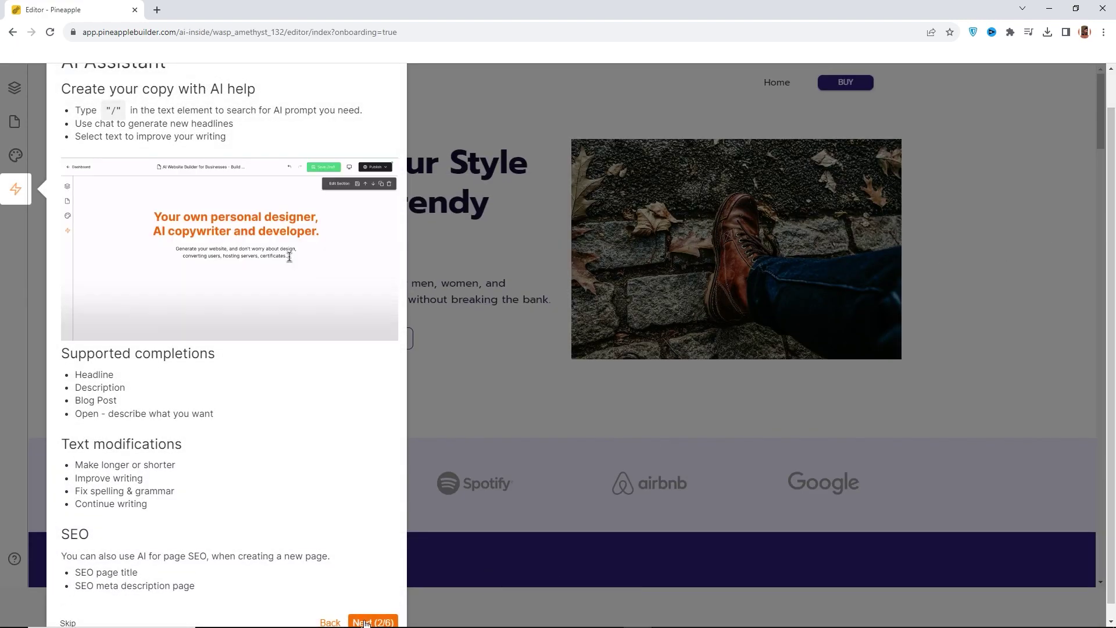
{"action": "left_click", "coordinate": [372, 606]}
{"action": "left_click", "coordinate": [697, 491]}
{"action": "left_click", "coordinate": [372, 287]}
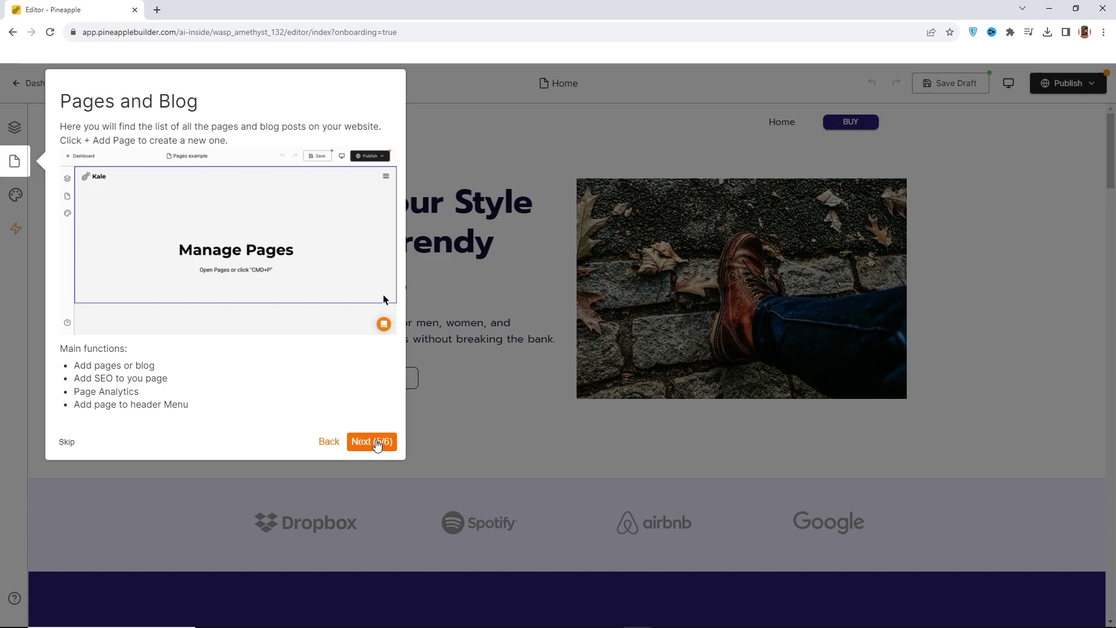
{"action": "left_click", "coordinate": [375, 444]}
{"action": "left_click", "coordinate": [1063, 235]}
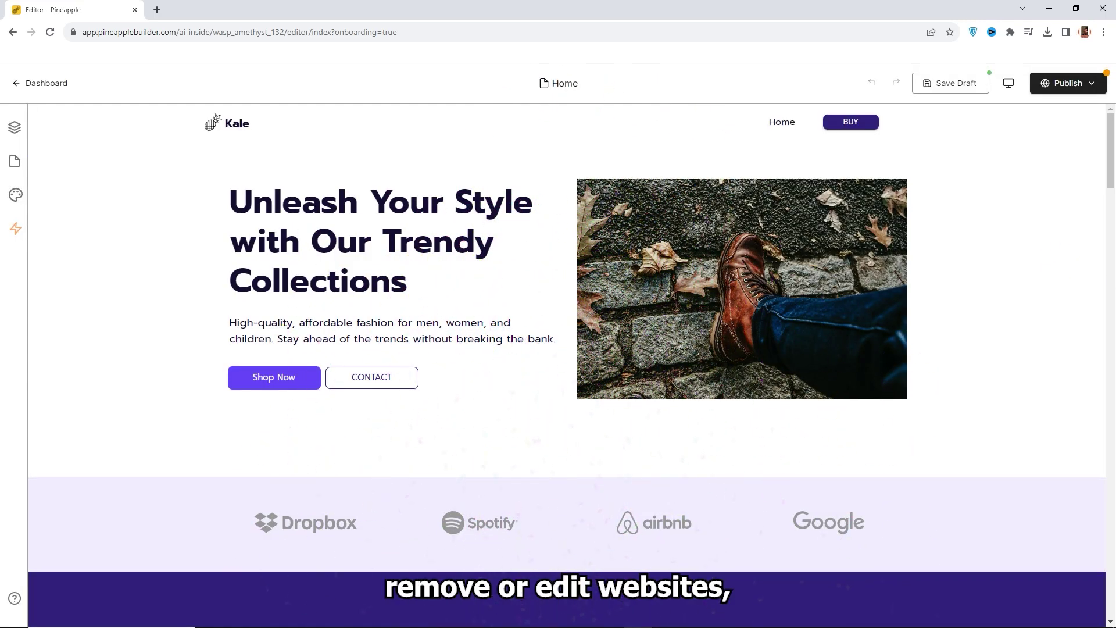
{"action": "scroll", "coordinate": [751, 295], "scroll_direction": "down", "scroll_amount": 5}
{"action": "scroll", "coordinate": [418, 281], "scroll_direction": "up", "scroll_amount": 5}
Edit the hero heading 'Unleash Your Style with Our Trendy Collections', retyping its final 's'.
{"action": "left_click", "coordinate": [418, 281]}
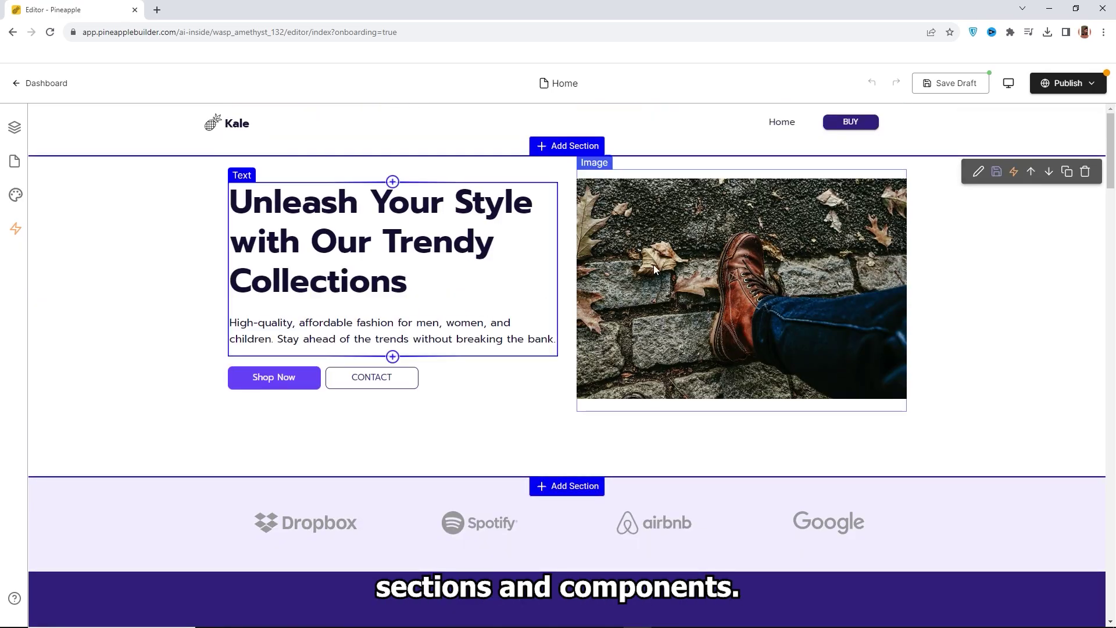
{"action": "scroll", "coordinate": [470, 290], "scroll_direction": "down", "scroll_amount": 3}
{"action": "scroll", "coordinate": [471, 290], "scroll_direction": "down", "scroll_amount": 14}
{"action": "left_click", "coordinate": [640, 194]}
{"action": "scroll", "coordinate": [642, 263], "scroll_direction": "up", "scroll_amount": 17}
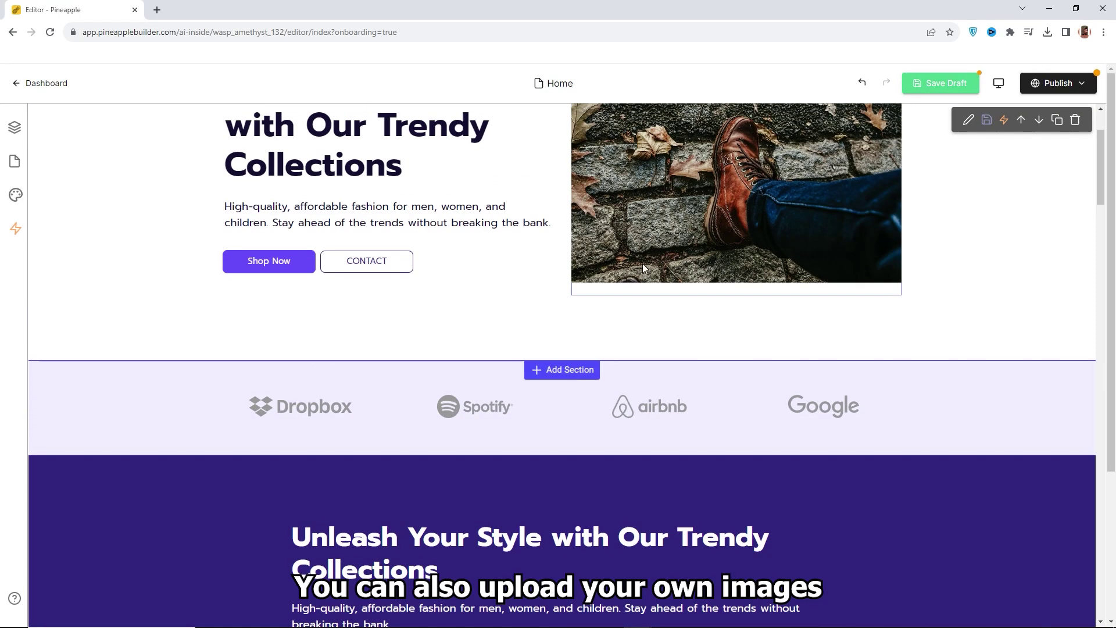
{"action": "left_click", "coordinate": [443, 202]}
{"action": "left_click", "coordinate": [427, 297]}
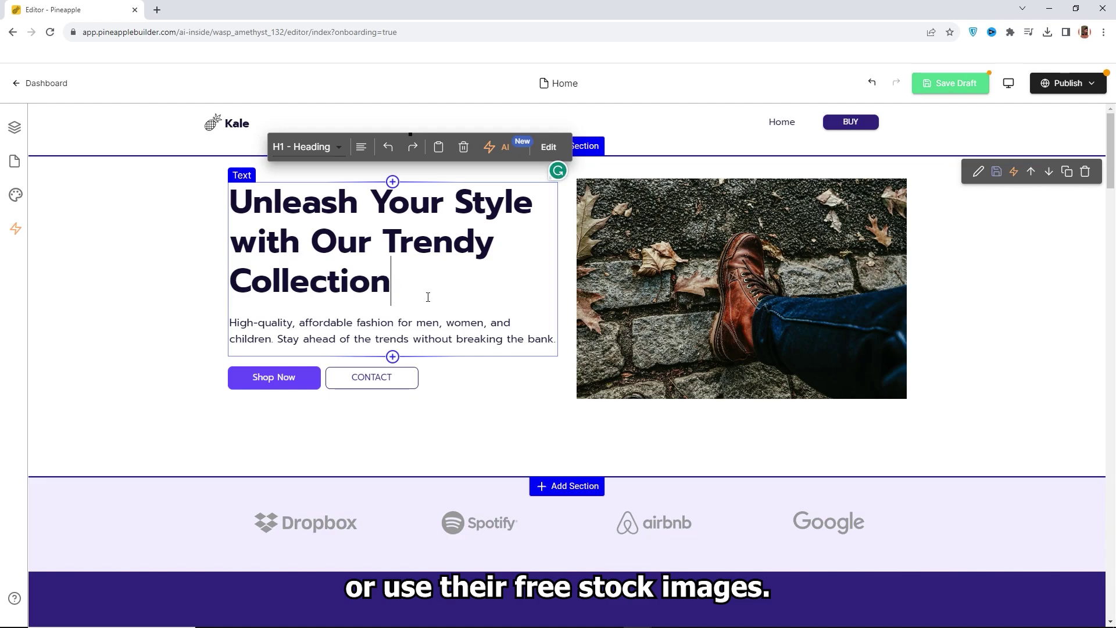
{"action": "type", "text": "s"}
{"action": "scroll", "coordinate": [814, 279], "scroll_direction": "down", "scroll_amount": 4}
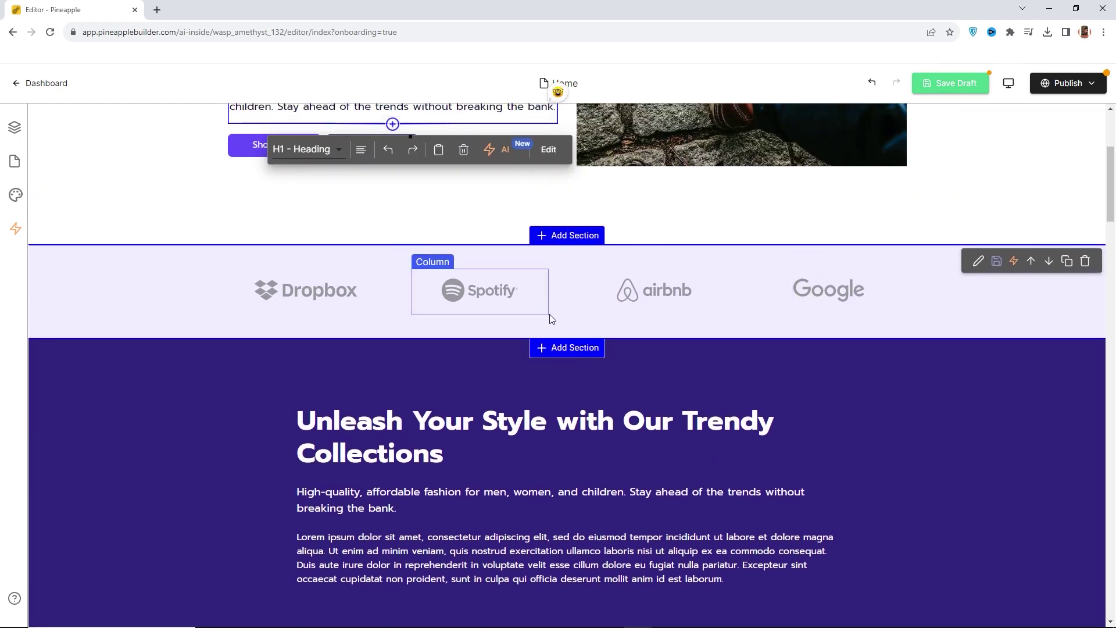
{"action": "scroll", "coordinate": [551, 318], "scroll_direction": "down", "scroll_amount": 13}
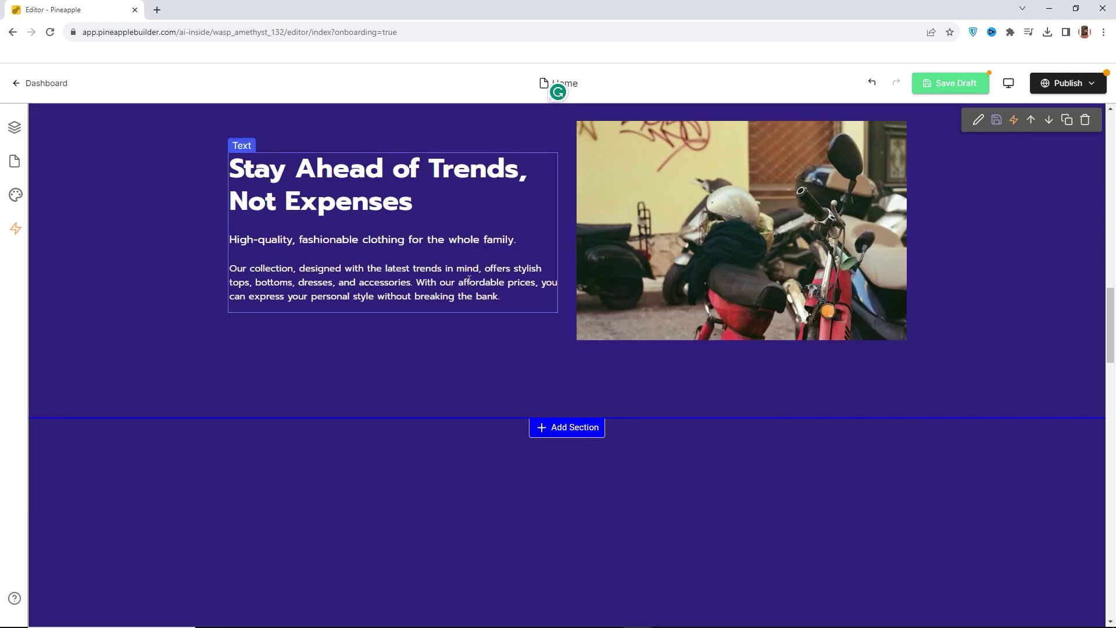
{"action": "scroll", "coordinate": [468, 281], "scroll_direction": "up", "scroll_amount": 15}
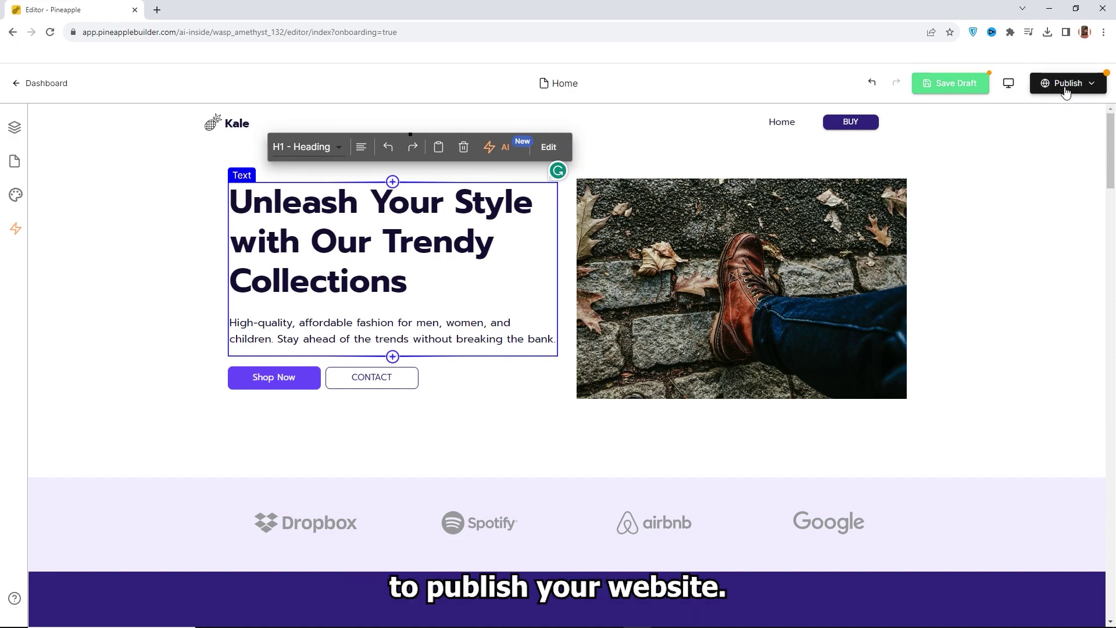
Publish the Kale page live and scroll through the published site.
{"action": "left_click", "coordinate": [1063, 88]}
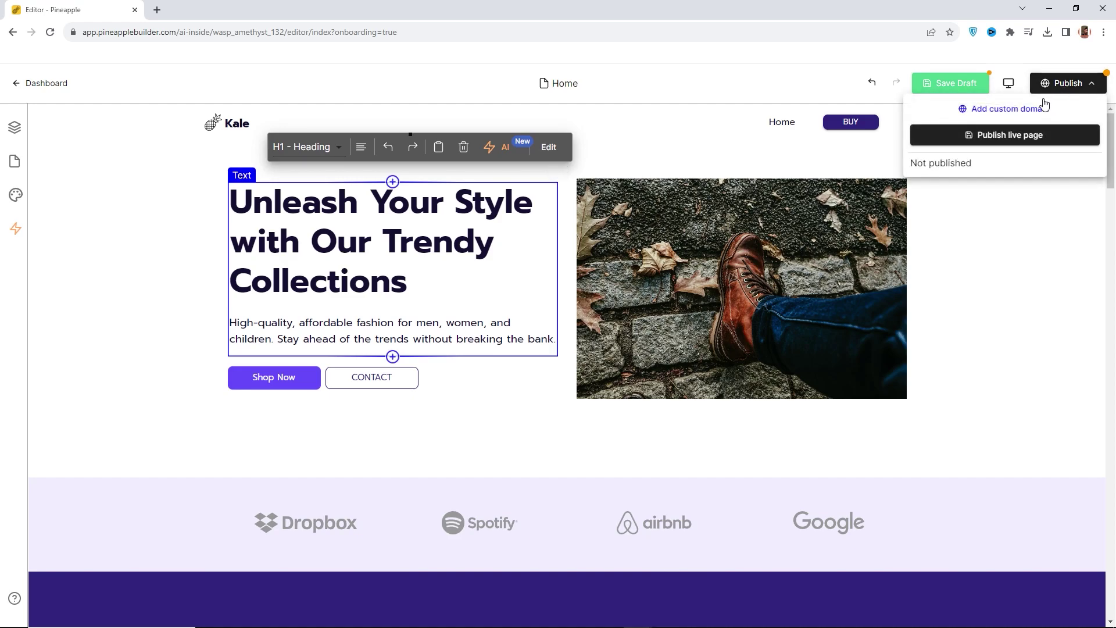
{"action": "left_click", "coordinate": [1010, 144]}
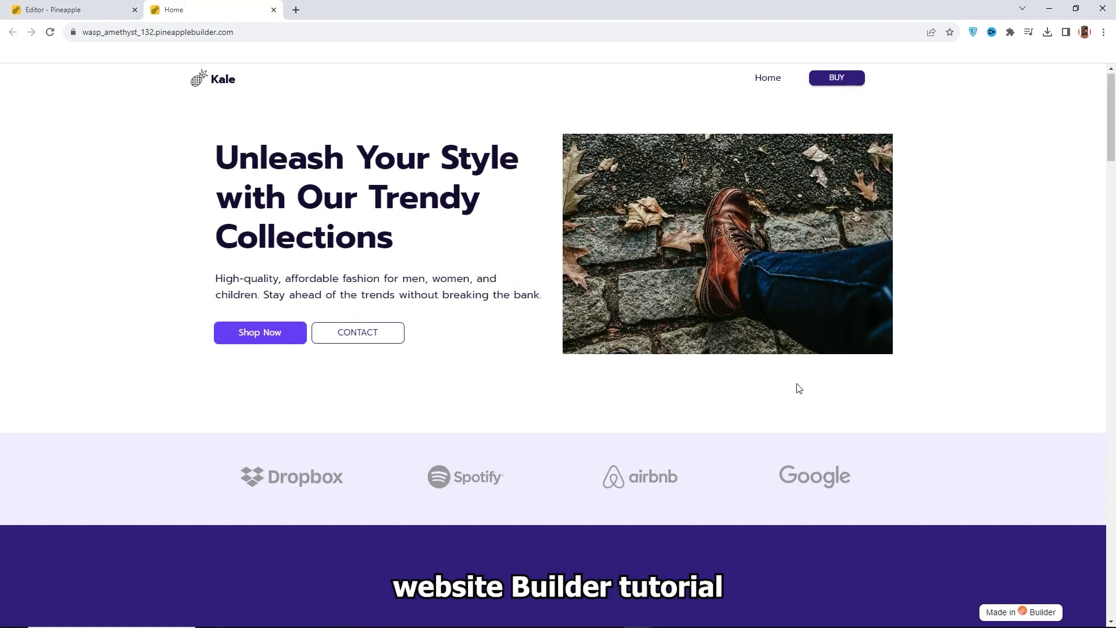
{"action": "scroll", "coordinate": [791, 372], "scroll_direction": "down", "scroll_amount": 15}
{"action": "scroll", "coordinate": [786, 359], "scroll_direction": "down", "scroll_amount": 15}
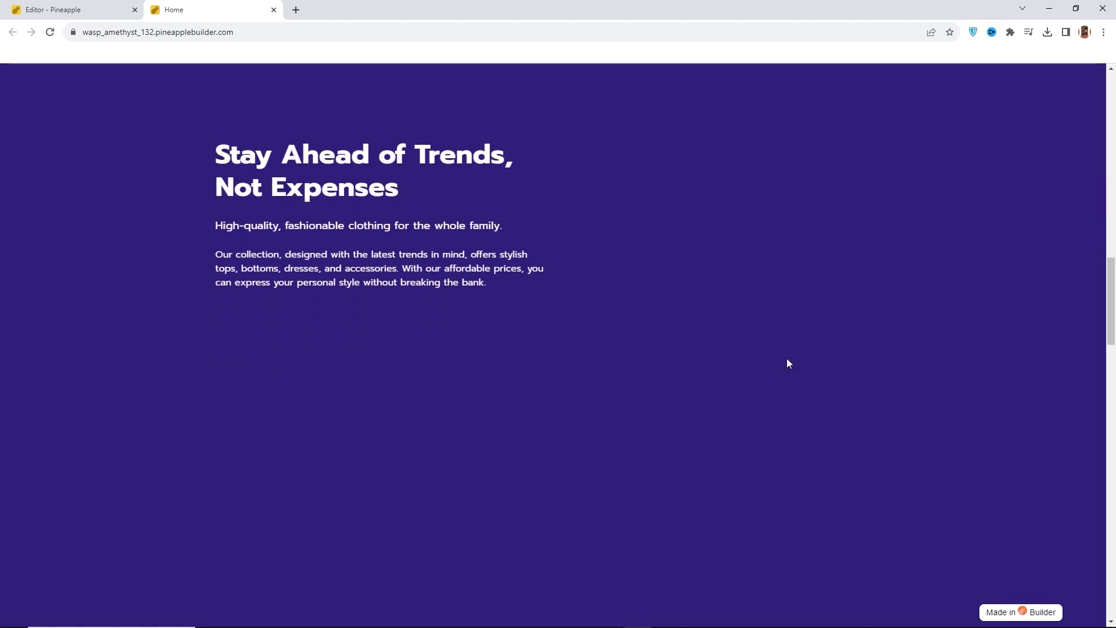
{"action": "scroll", "coordinate": [793, 364], "scroll_direction": "down", "scroll_amount": 13}
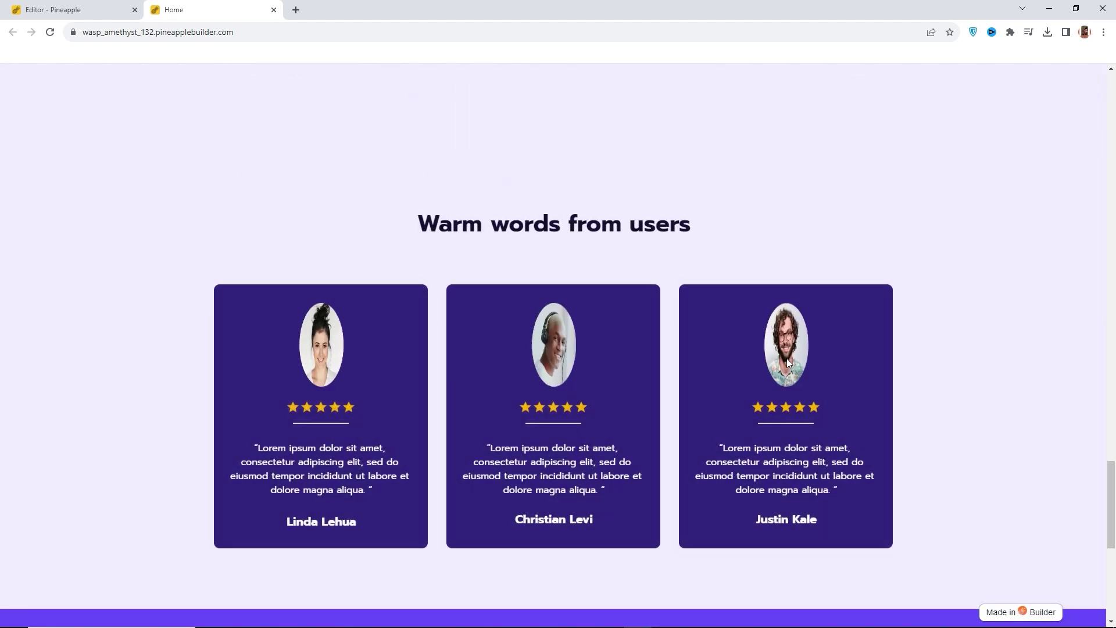
{"action": "scroll", "coordinate": [788, 358], "scroll_direction": "up", "scroll_amount": 12}
{"action": "scroll", "coordinate": [788, 357], "scroll_direction": "up", "scroll_amount": 20}
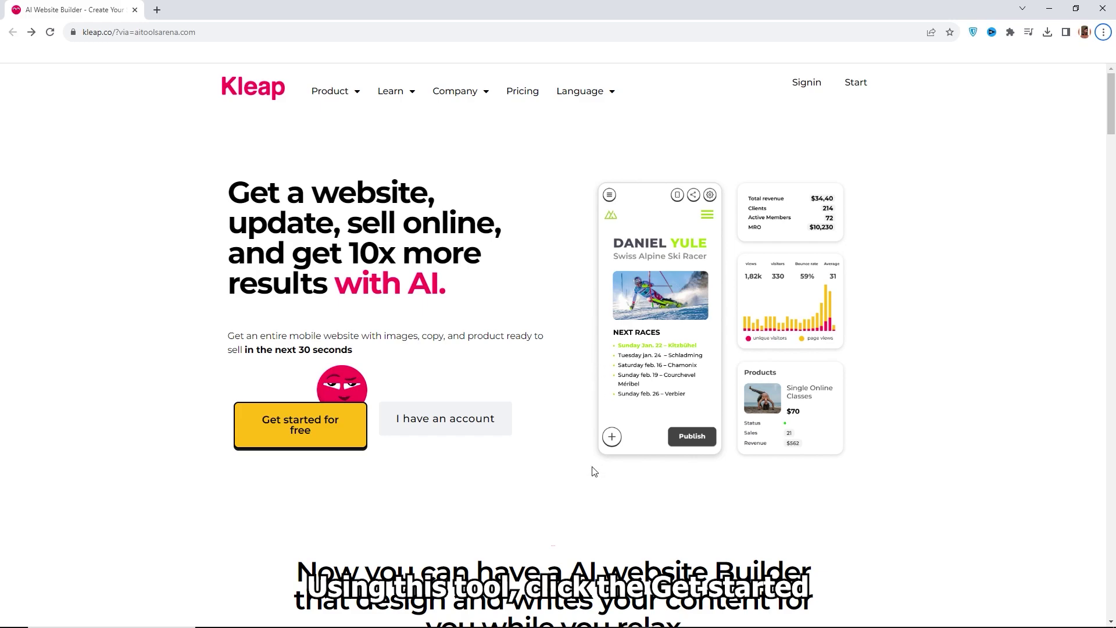
Choose 'Get started for free' on kleap.co to open the Getting Started page.
{"action": "left_click", "coordinate": [304, 433]}
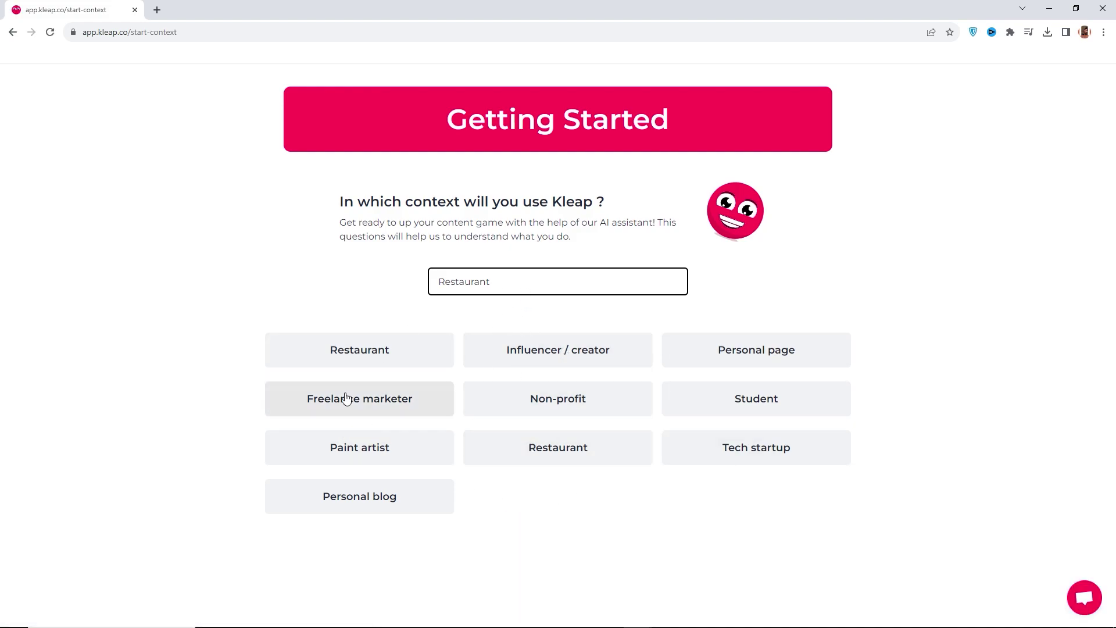
Pick Restaurant as the context and Make money online as the goal, then confirm the business name.
{"action": "left_click", "coordinate": [494, 446]}
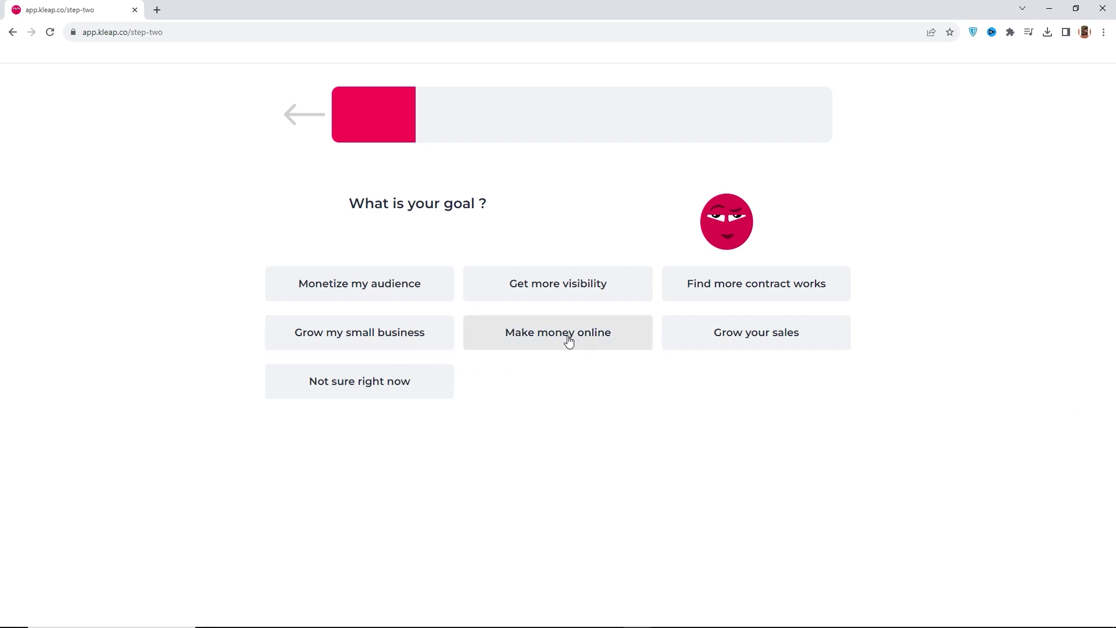
{"action": "left_click", "coordinate": [607, 339]}
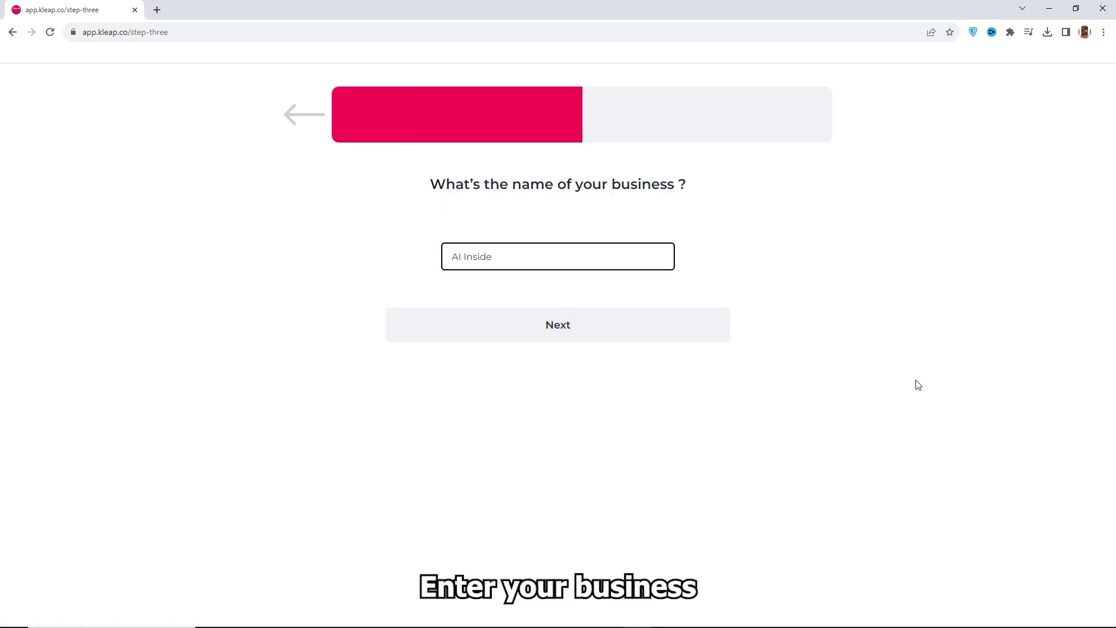
{"action": "left_click", "coordinate": [533, 264]}
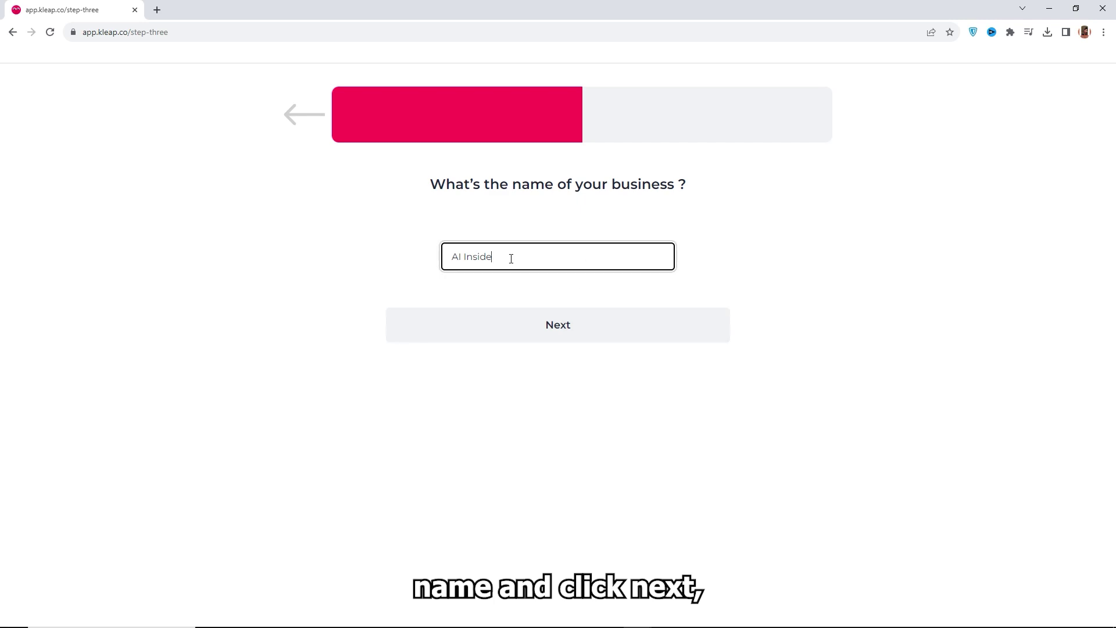
{"action": "left_click", "coordinate": [575, 329]}
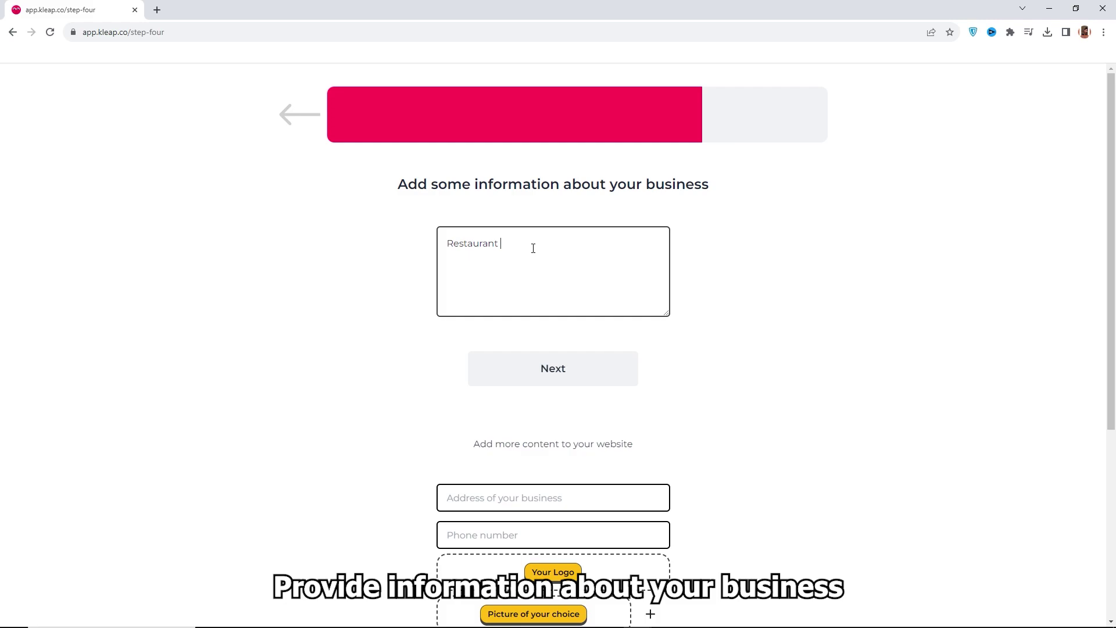
Enter the business phone number and generate the restaurant website.
{"action": "scroll", "coordinate": [555, 266], "scroll_direction": "down", "scroll_amount": 3}
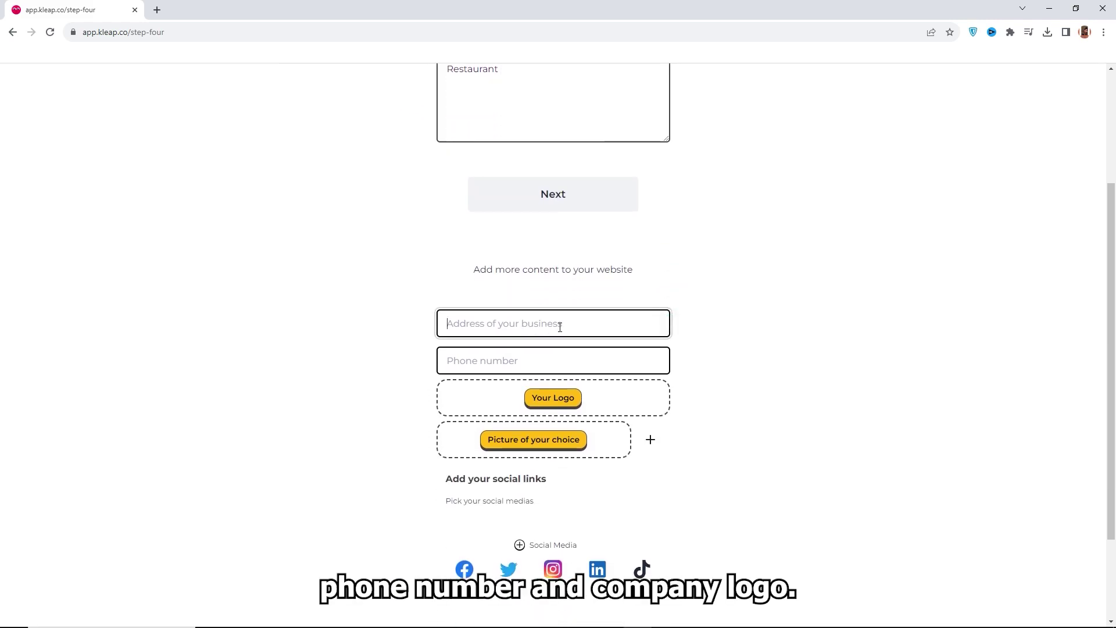
{"action": "left_click", "coordinate": [542, 372]}
{"action": "type", "text": "999999999"}
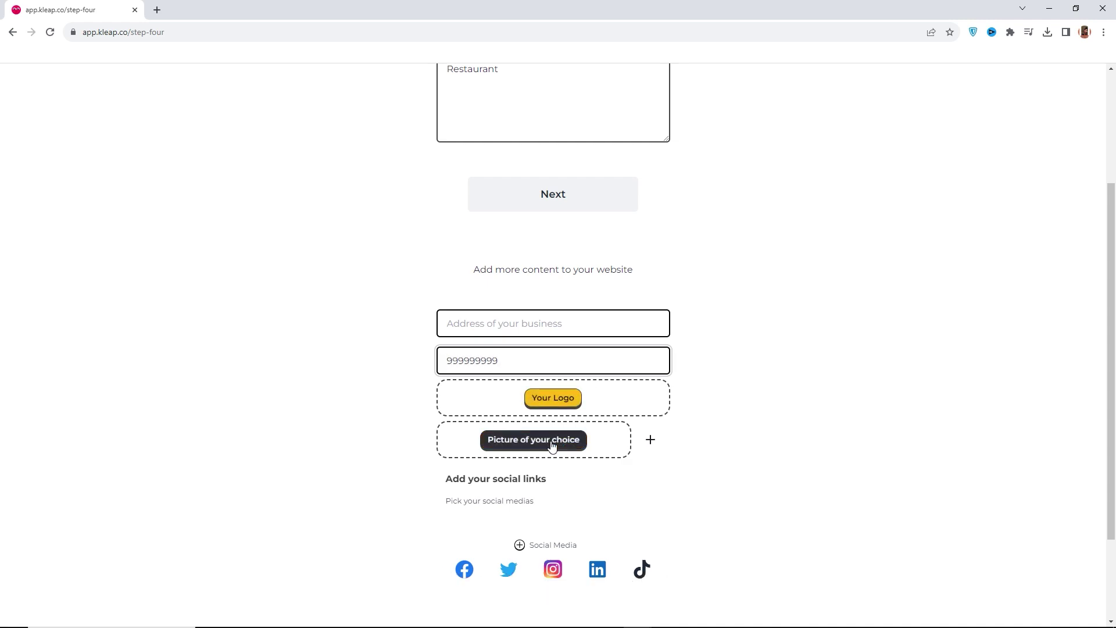
{"action": "scroll", "coordinate": [727, 411], "scroll_direction": "down", "scroll_amount": 2}
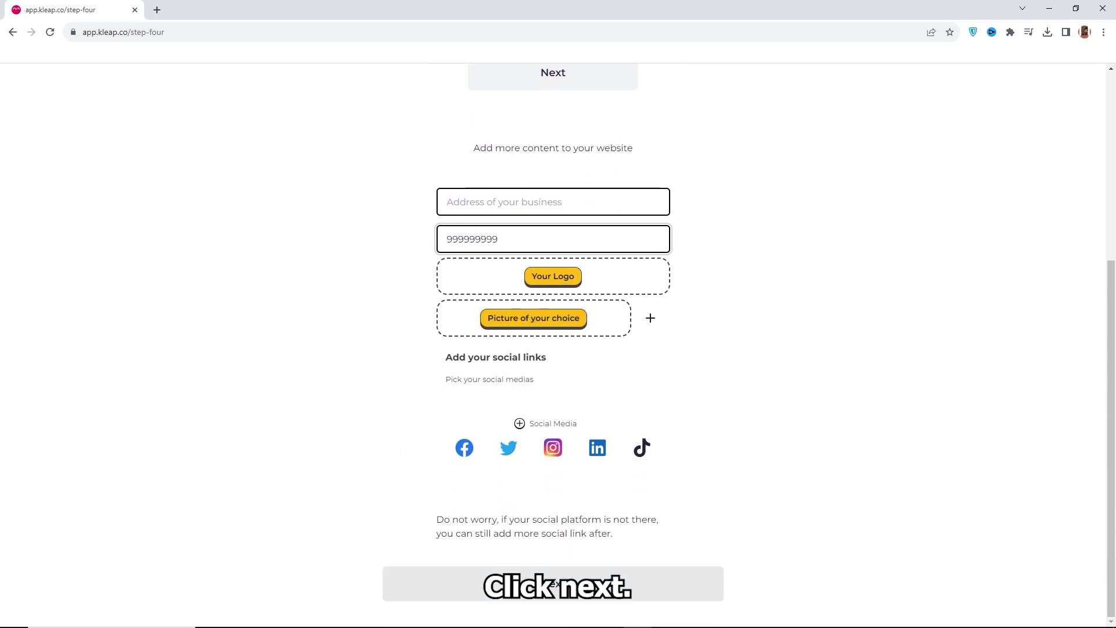
{"action": "left_click", "coordinate": [555, 583]}
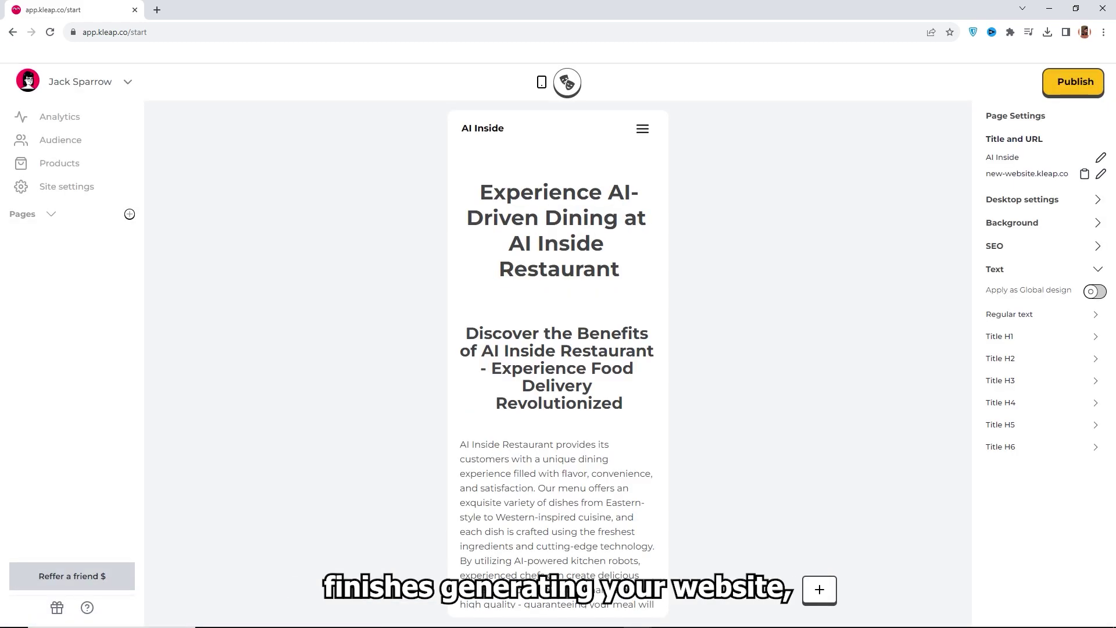
{"action": "scroll", "coordinate": [624, 271], "scroll_direction": "down", "scroll_amount": 15}
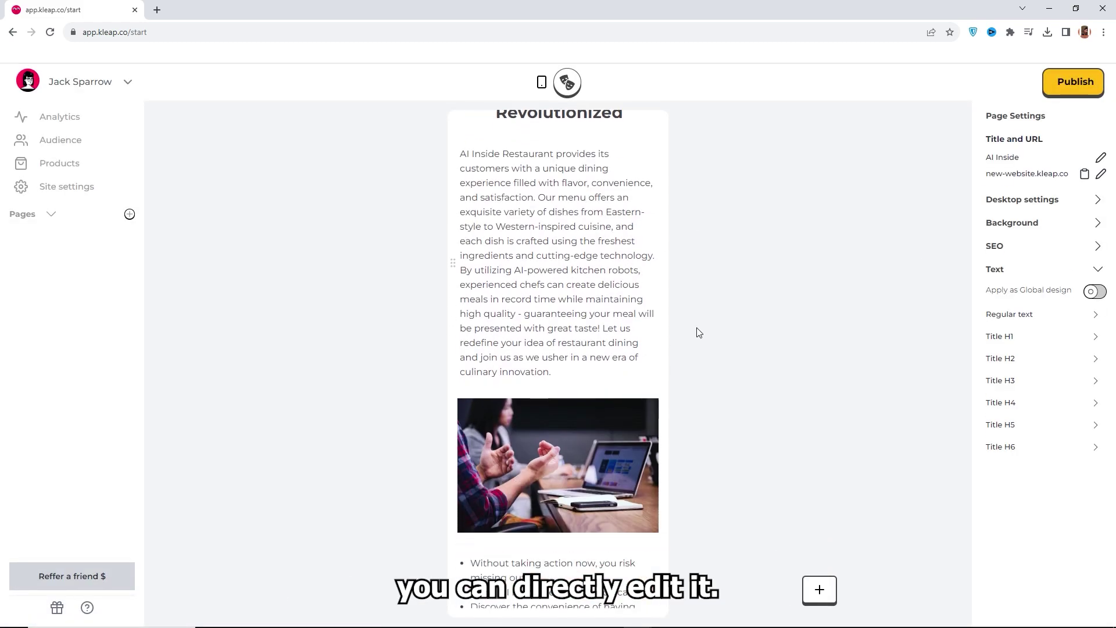
{"action": "scroll", "coordinate": [600, 312], "scroll_direction": "down", "scroll_amount": 2}
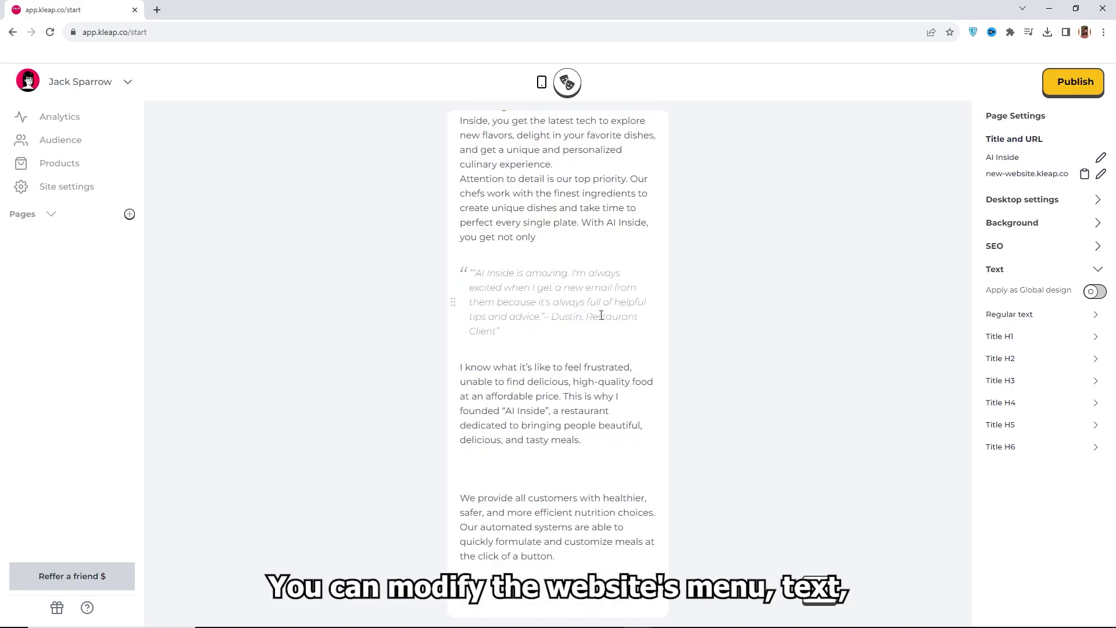
{"action": "scroll", "coordinate": [756, 261], "scroll_direction": "up", "scroll_amount": 9}
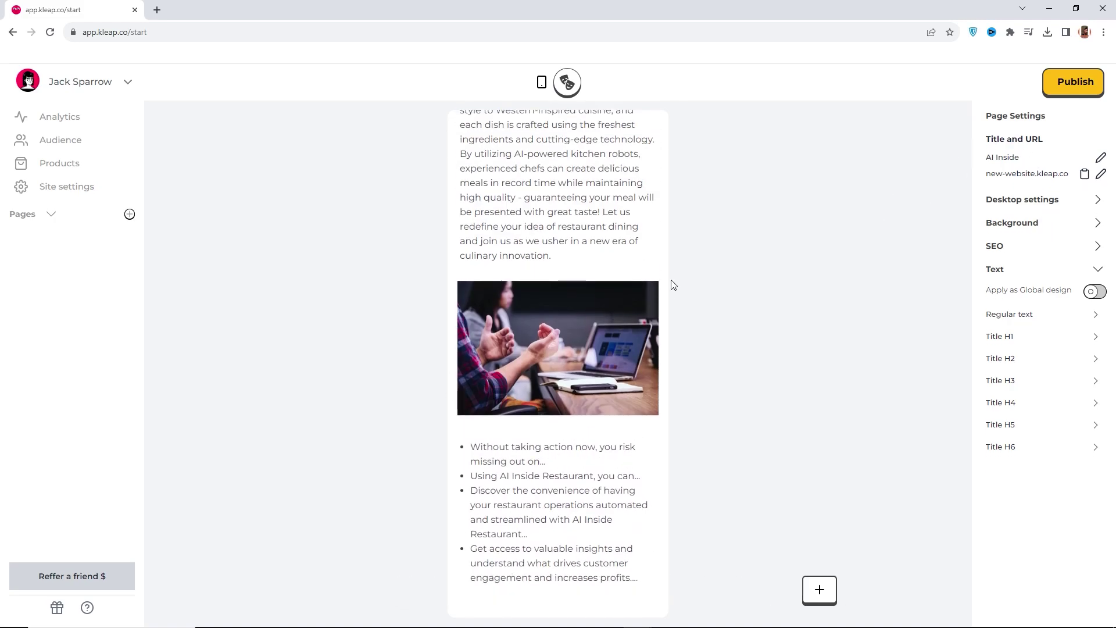
{"action": "scroll", "coordinate": [661, 298], "scroll_direction": "down", "scroll_amount": 4}
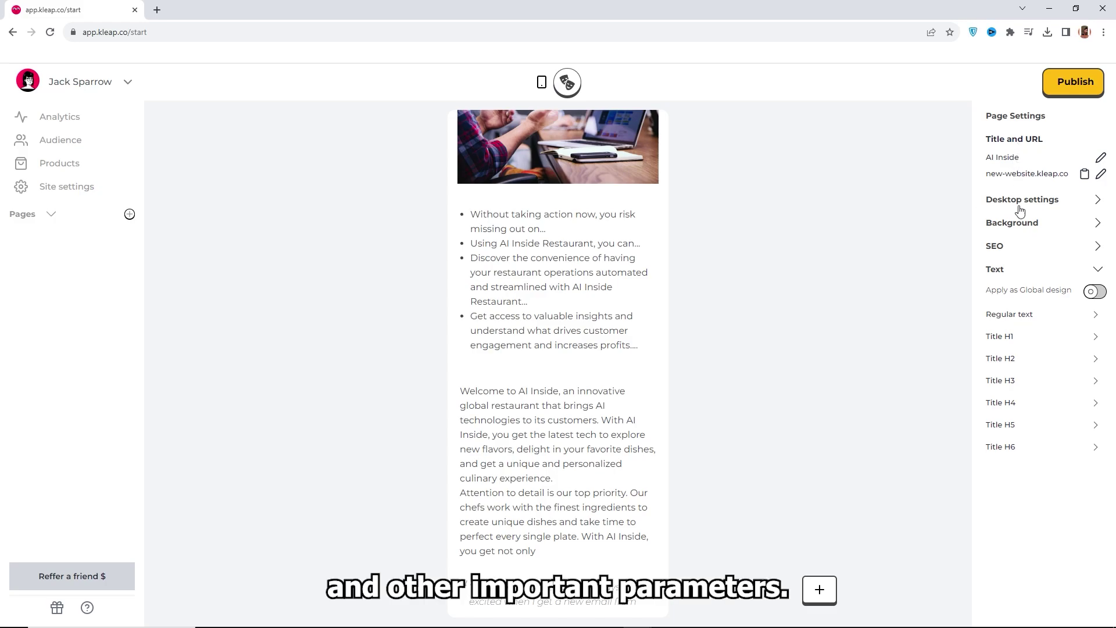
{"action": "left_click", "coordinate": [1019, 270]}
{"action": "left_click", "coordinate": [1026, 223]}
{"action": "left_click", "coordinate": [1035, 200]}
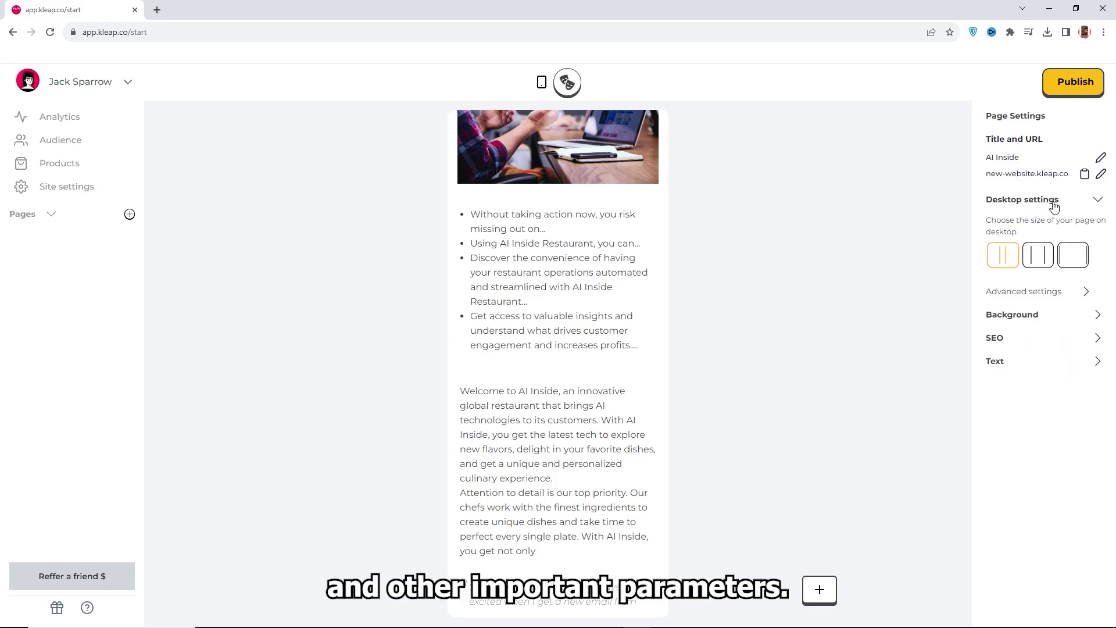
{"action": "left_click", "coordinate": [1026, 337]}
{"action": "left_click", "coordinate": [654, 177]}
{"action": "left_click", "coordinate": [507, 331]}
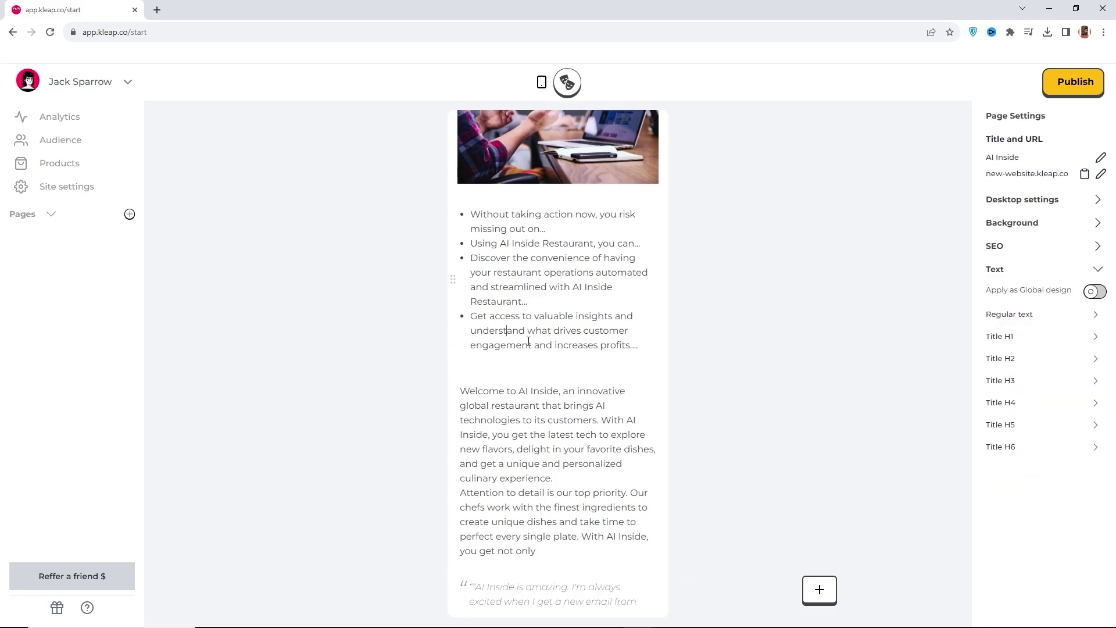
{"action": "mouse_move", "coordinate": [1007, 181]}
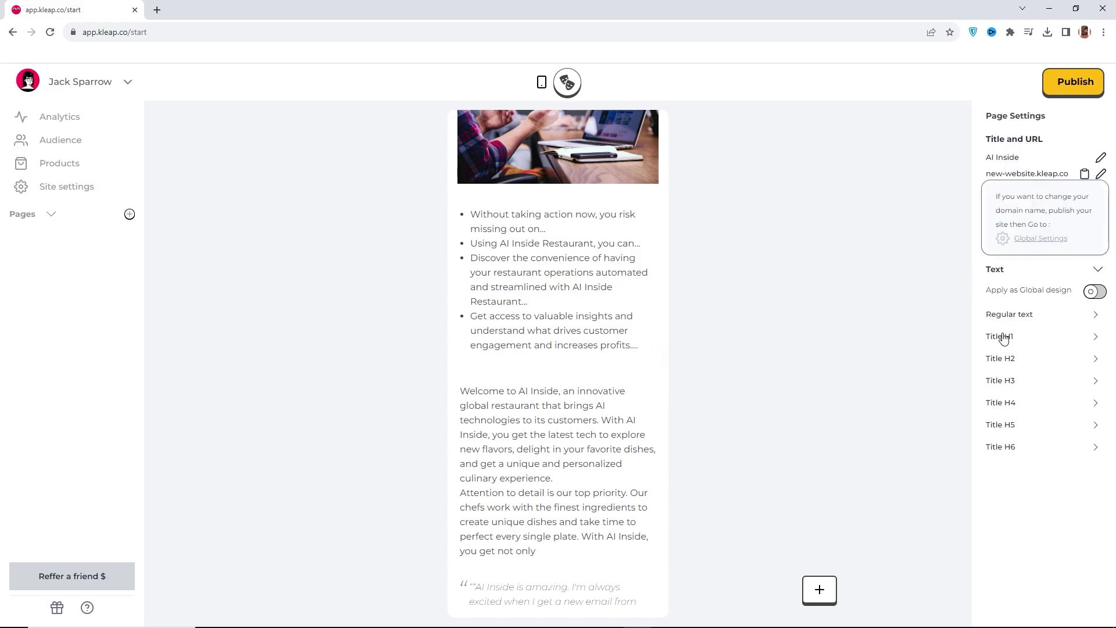
{"action": "left_click", "coordinate": [994, 246]}
{"action": "left_click", "coordinate": [994, 246]}
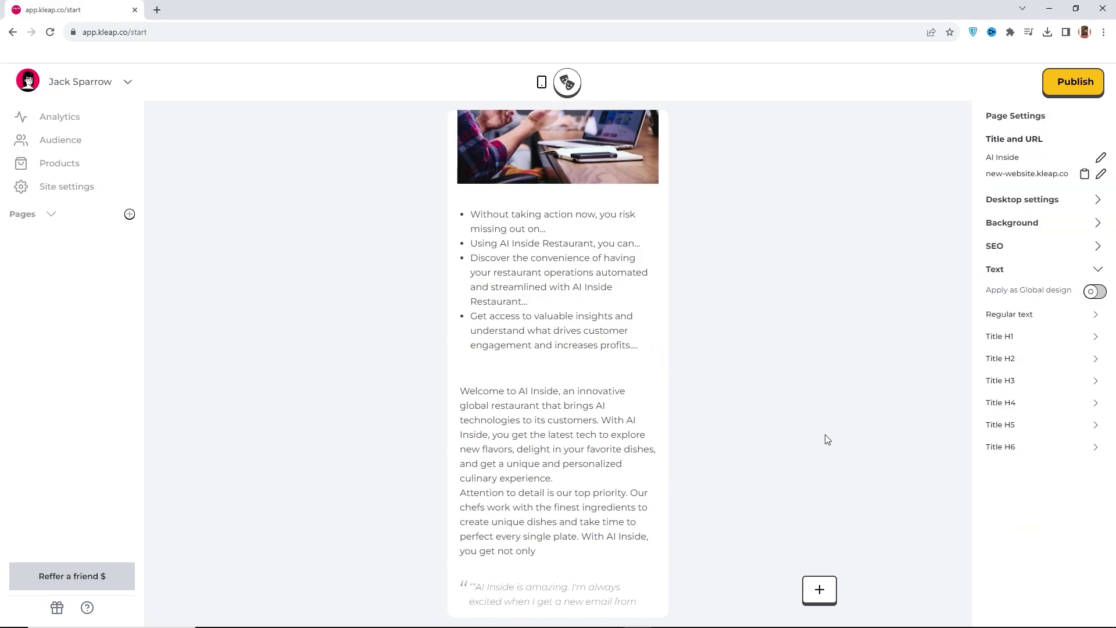
Sign up for a Kleap account and publish the site live at aiinside.kleap.co.
{"action": "left_click", "coordinate": [1073, 93]}
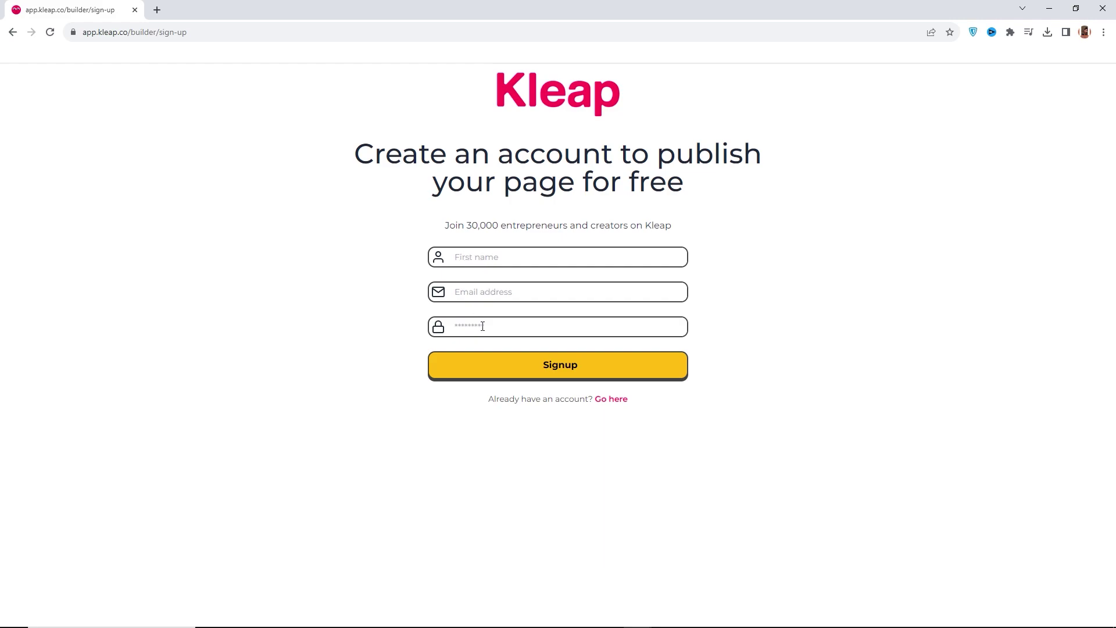
{"action": "left_click", "coordinate": [560, 366]}
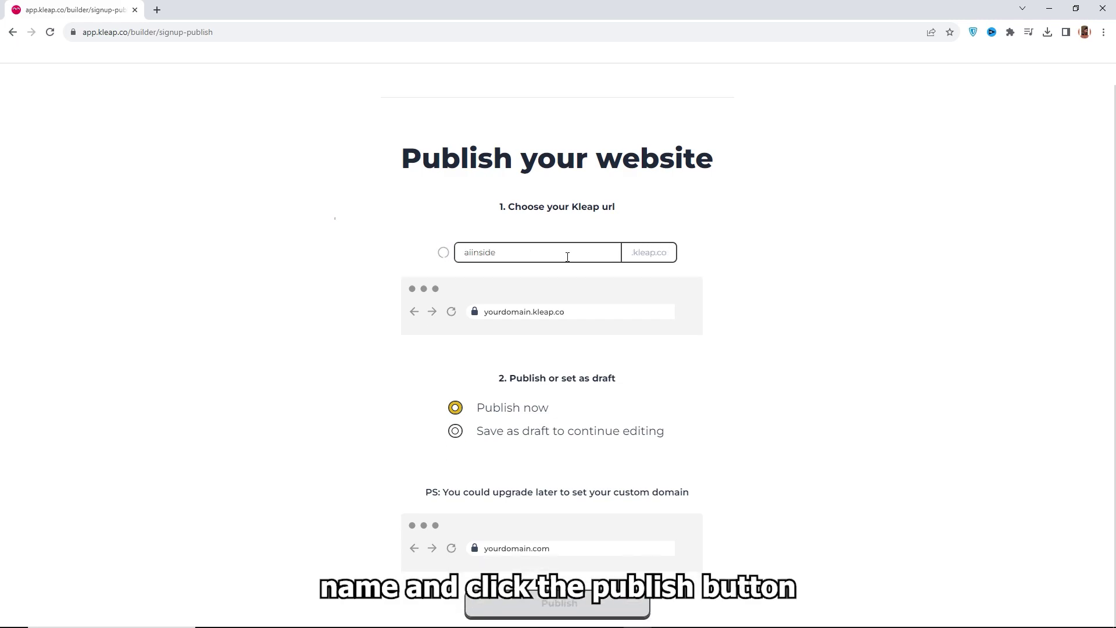
{"action": "left_click", "coordinate": [558, 605]}
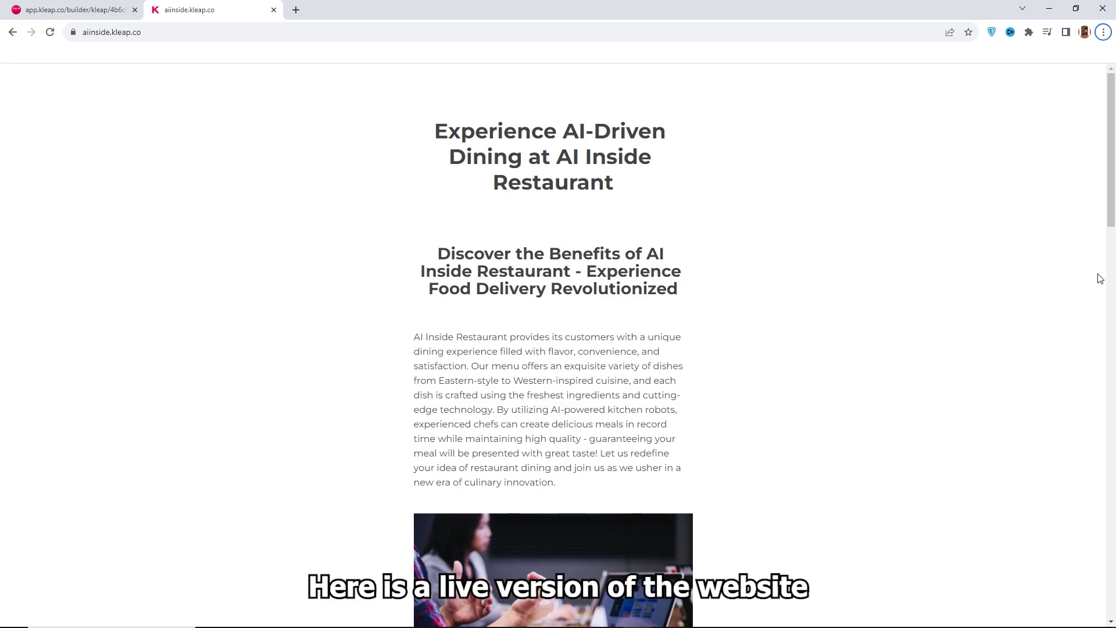
{"action": "scroll", "coordinate": [1099, 279], "scroll_direction": "down", "scroll_amount": 8}
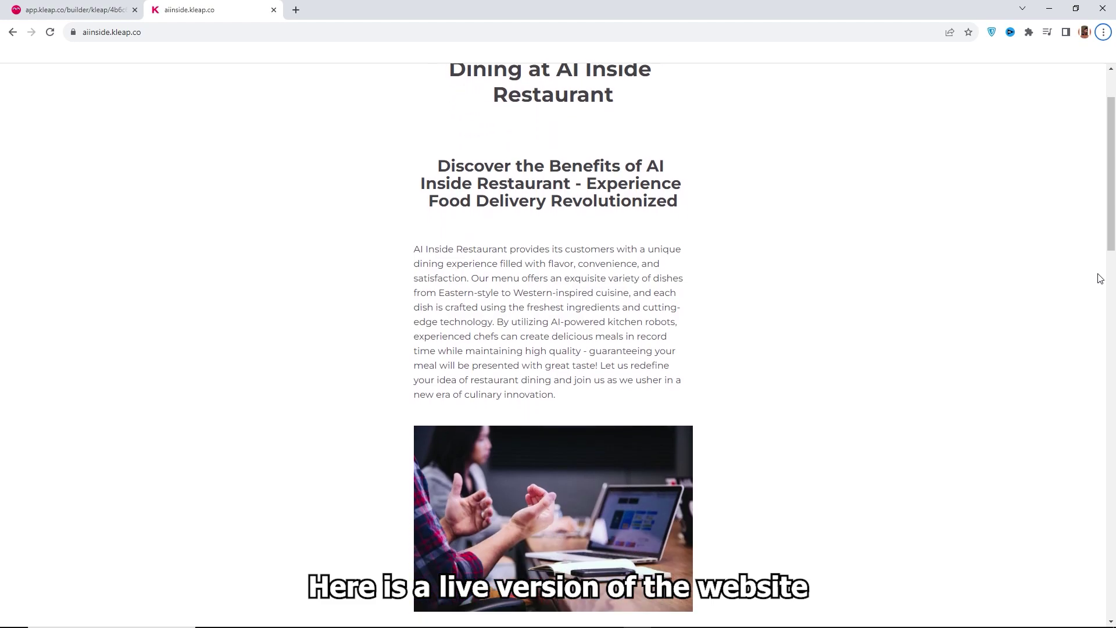
{"action": "scroll", "coordinate": [1099, 279], "scroll_direction": "down", "scroll_amount": 8}
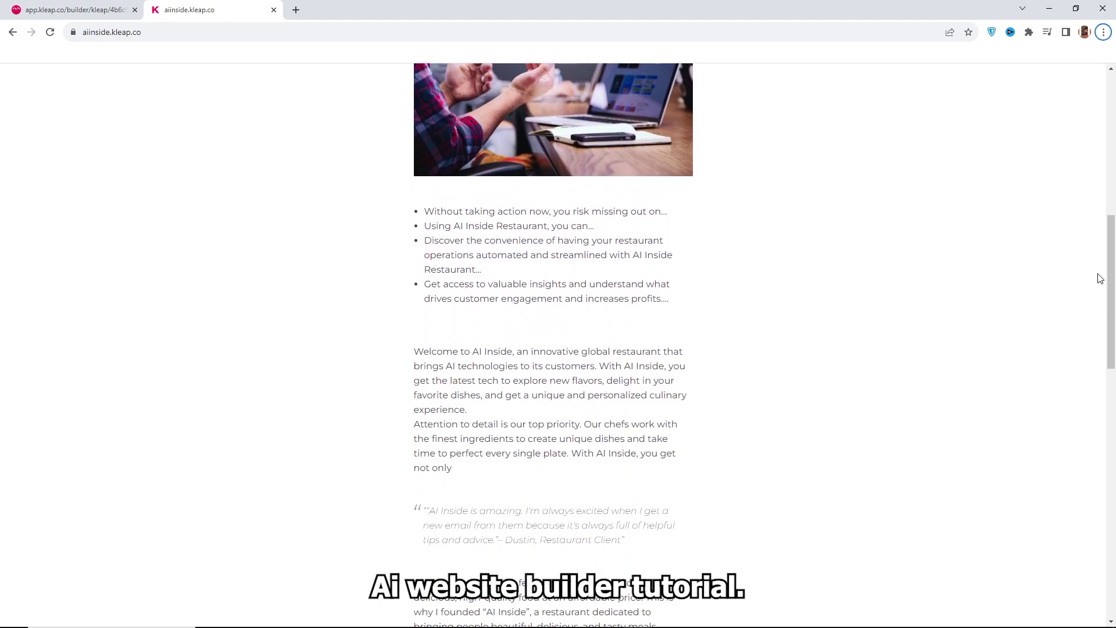
{"action": "scroll", "coordinate": [1099, 279], "scroll_direction": "down", "scroll_amount": 9}
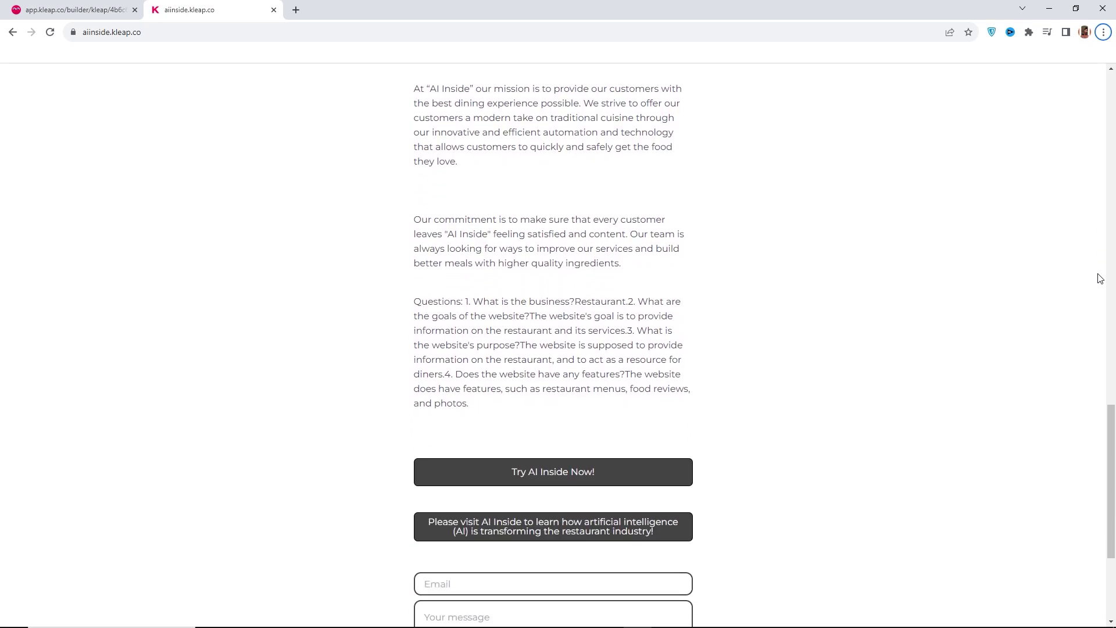
{"action": "scroll", "coordinate": [1100, 279], "scroll_direction": "up", "scroll_amount": 16}
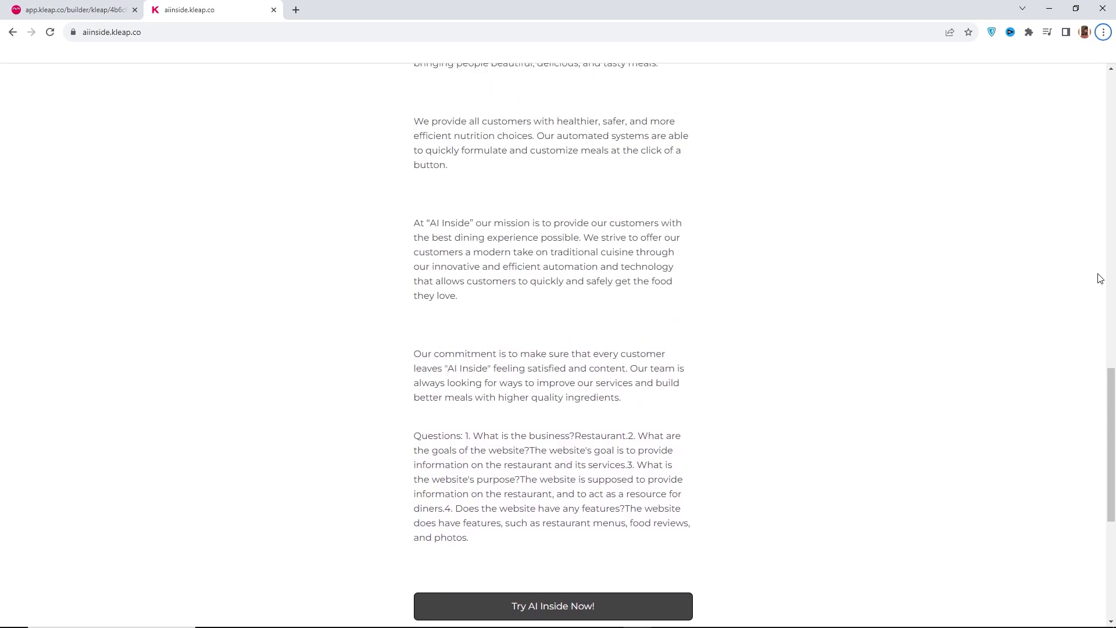
{"action": "scroll", "coordinate": [1100, 278], "scroll_direction": "up", "scroll_amount": 4}
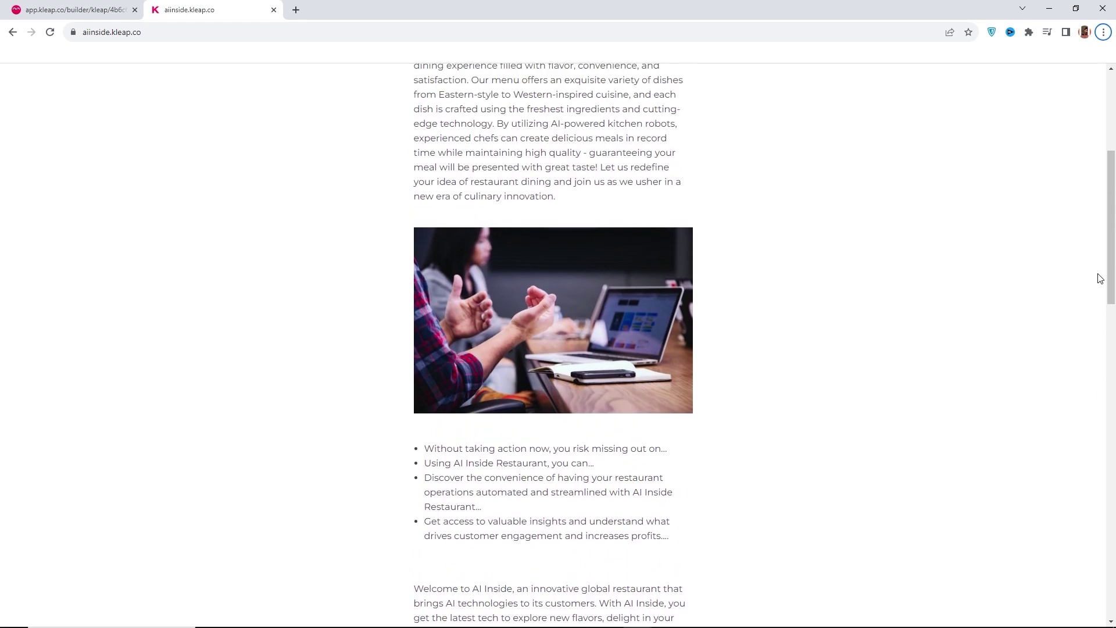